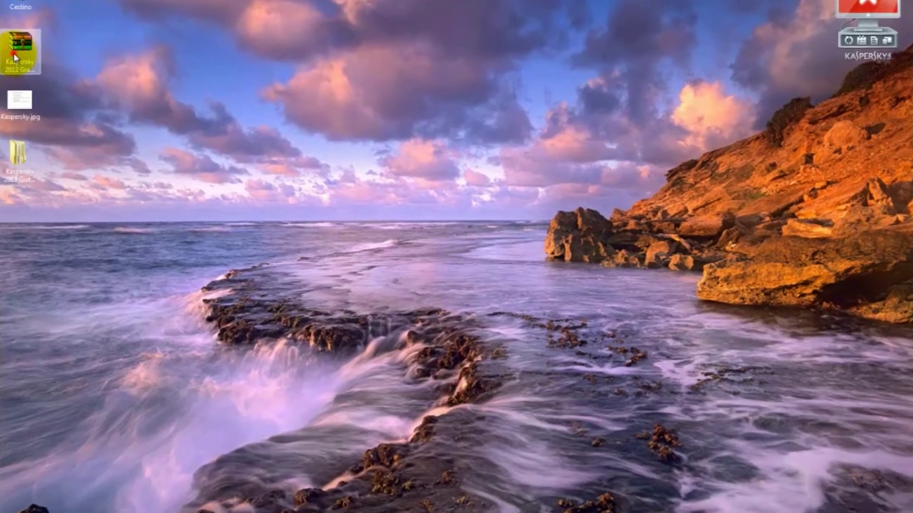
Move the Kaspersky 2012 archive icon back into the desktop's left column.
left_click_drag(61, 74, 224, 117)
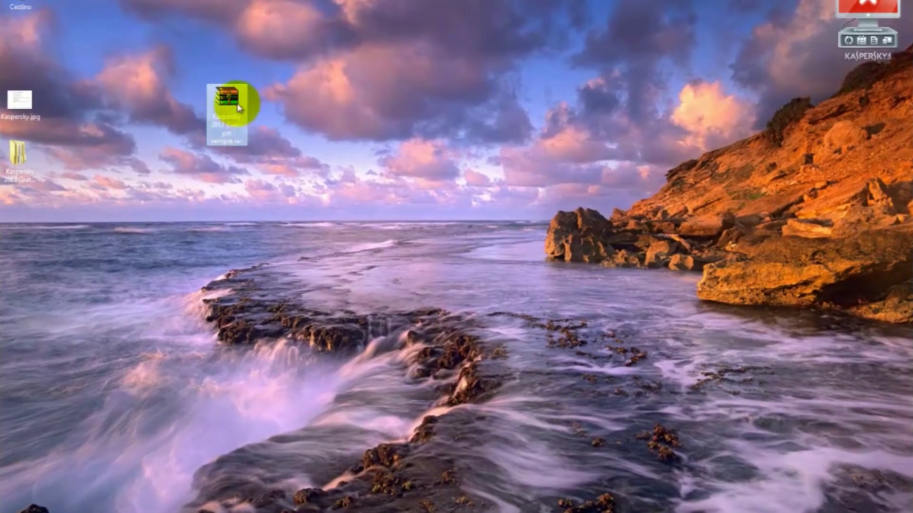
left_click_drag(228, 102, 22, 43)
left_click(169, 103)
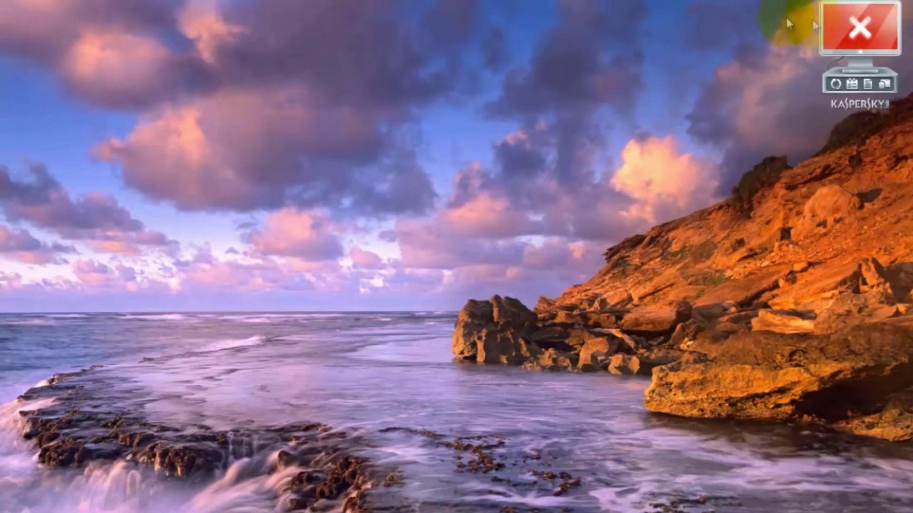
Uncheck Abilita l'Auto-Difesa in the advanced Auto-Difesa settings and save with OK.
left_click(858, 30)
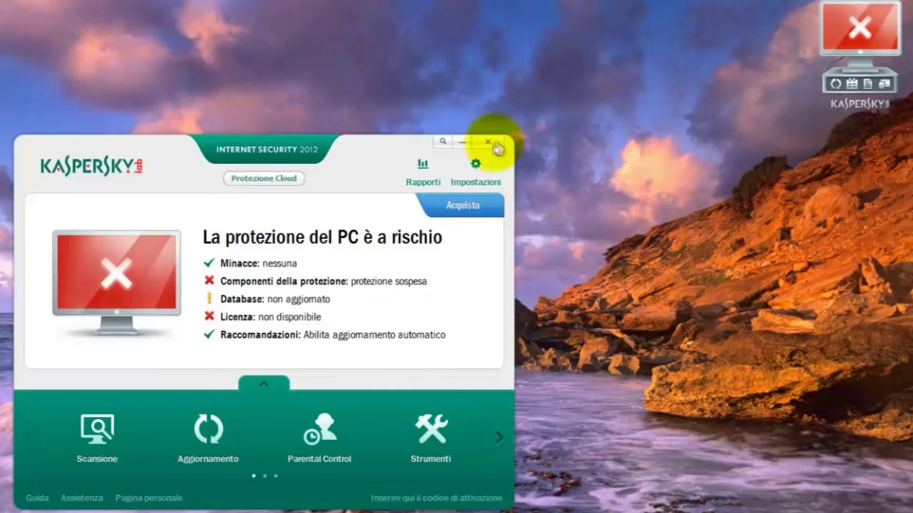
left_click(475, 167)
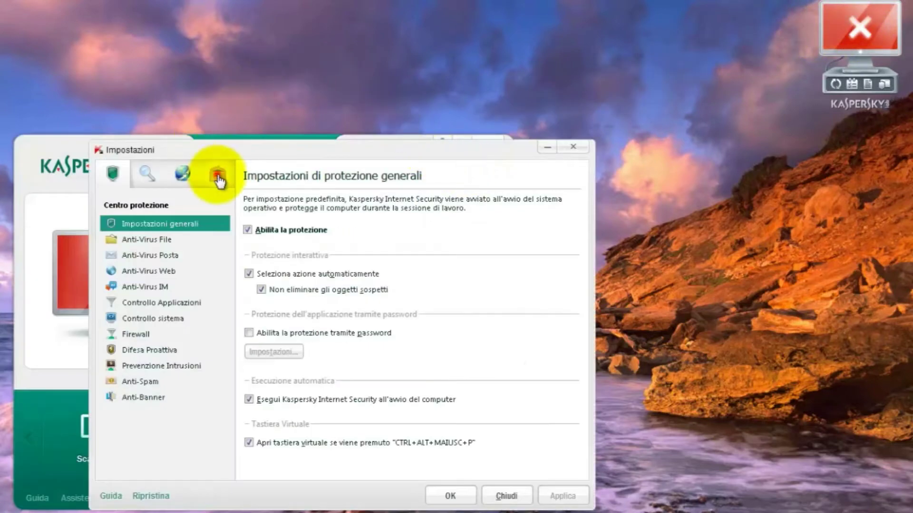
left_click(219, 179)
left_click(143, 239)
left_click(248, 231)
left_click(447, 494)
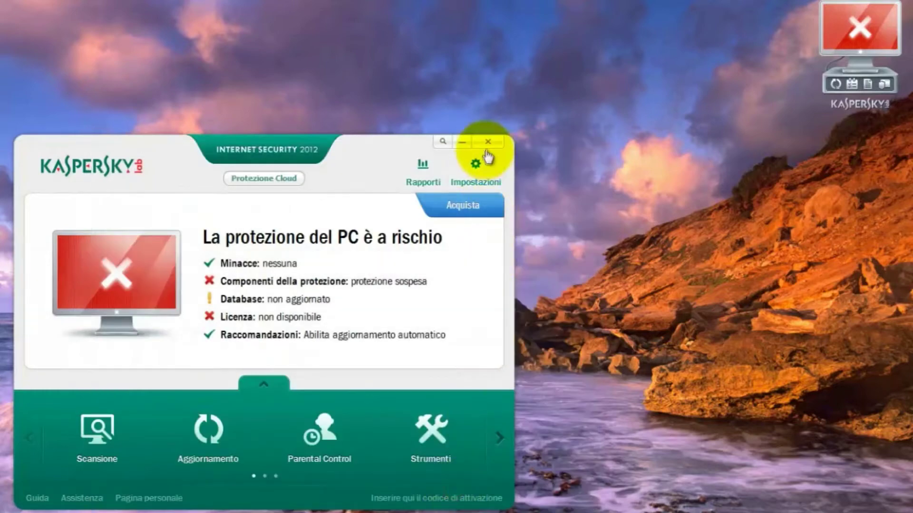
Close the Kaspersky main window and quit the program from its tray icon with Esci.
left_click(487, 145)
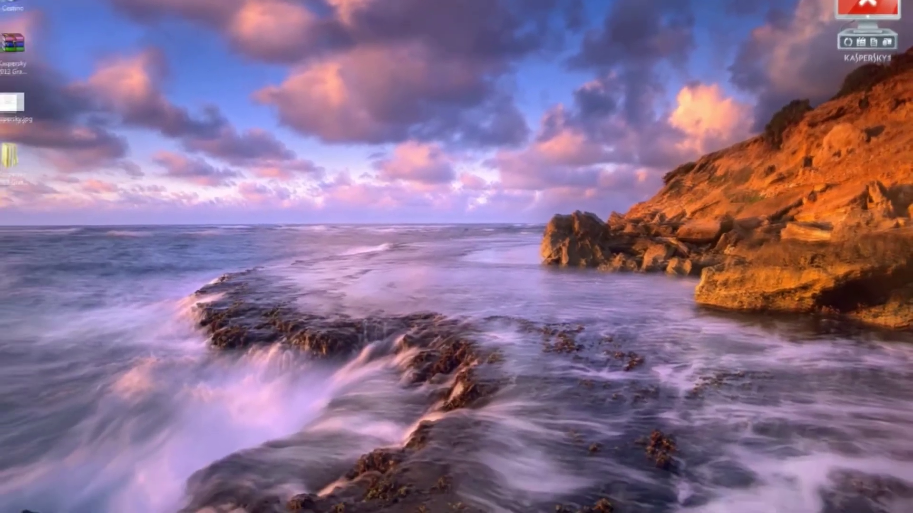
right_click(808, 456)
left_click(794, 432)
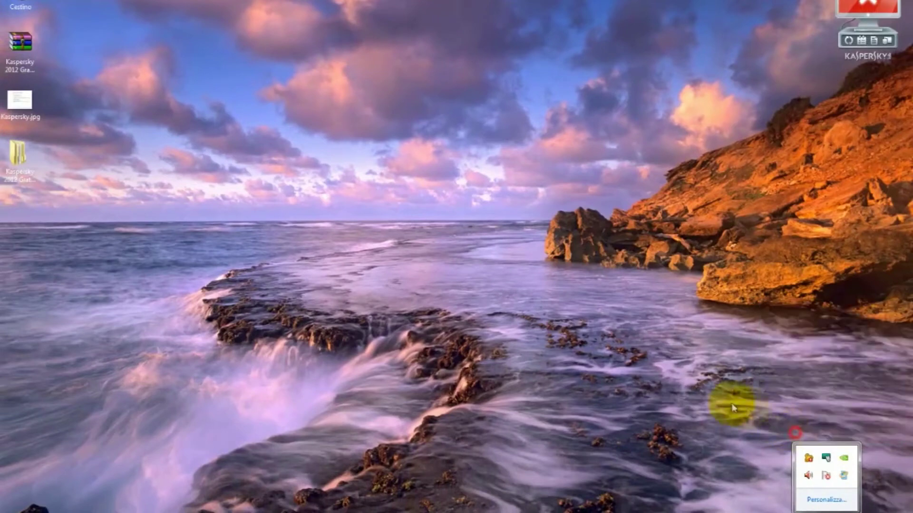
left_click(438, 272)
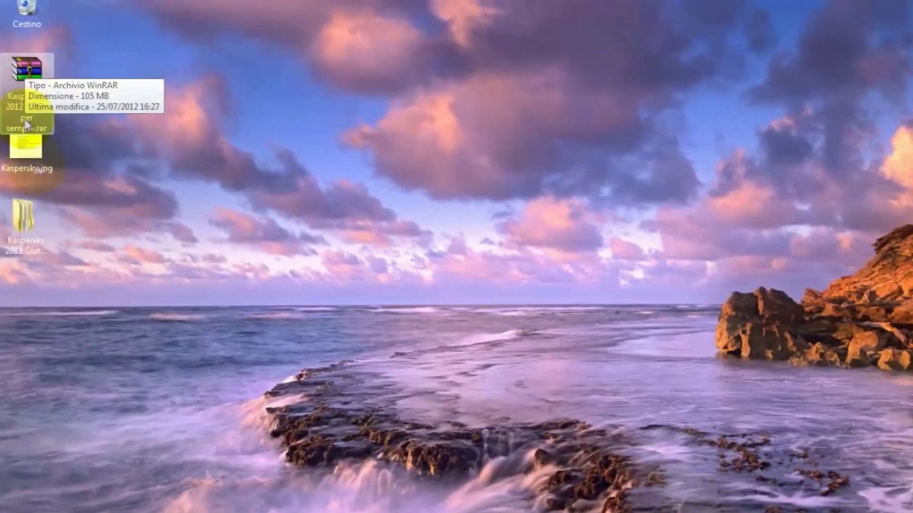
Browse Kaspersky 2012 Gratis per sempre > TrialReset2012 and launch ResetTrial 2.3.
double_click(20, 192)
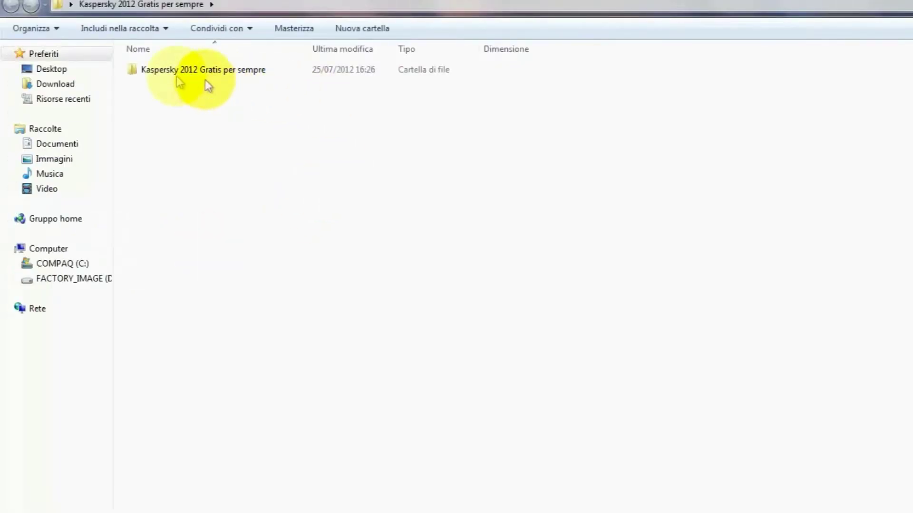
double_click(176, 76)
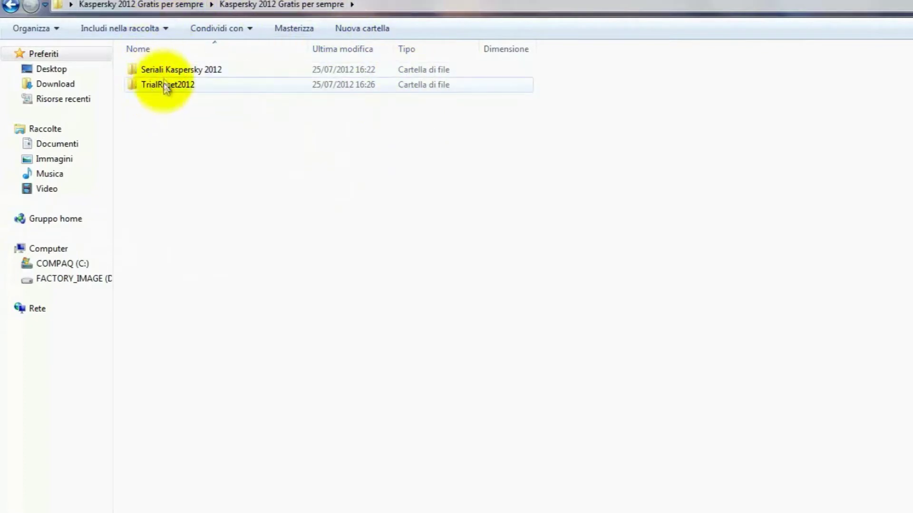
double_click(162, 84)
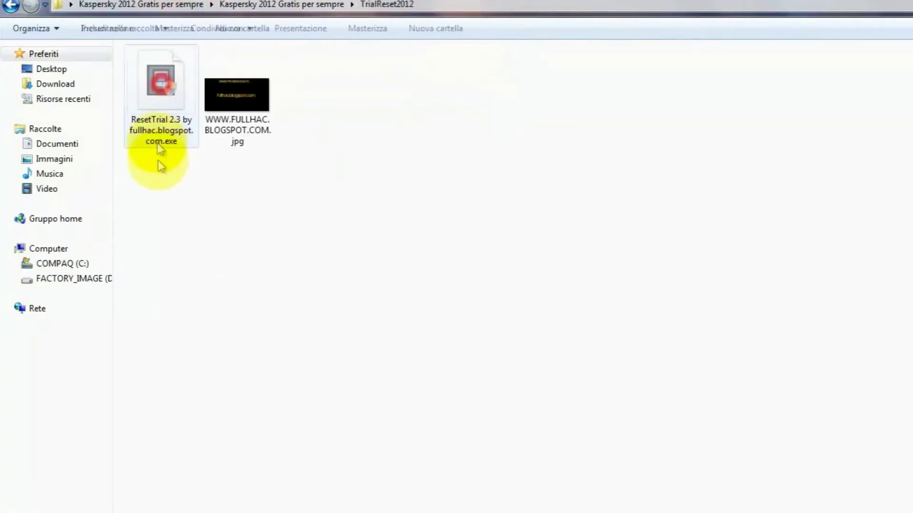
double_click(166, 86)
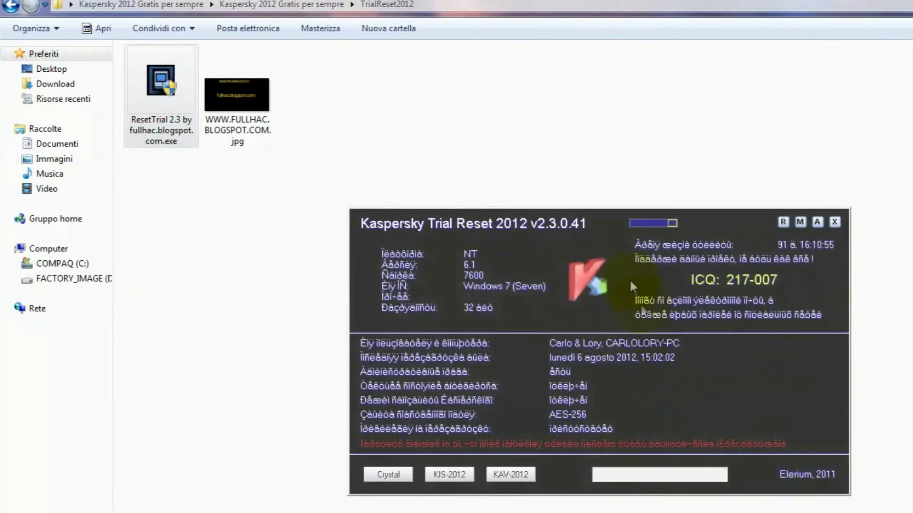
Drag the Kaspersky Trial Reset window higher and let the trial reset run.
left_click_drag(609, 232, 608, 212)
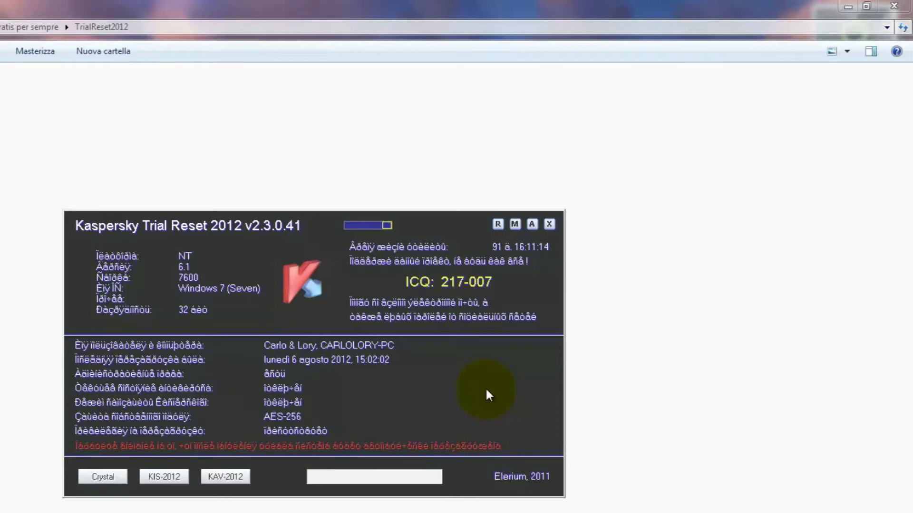
Close Trial Reset and Explorer, restart Kaspersky from the gadget, and cancel the activation wizard.
left_click(548, 225)
left_click(893, 6)
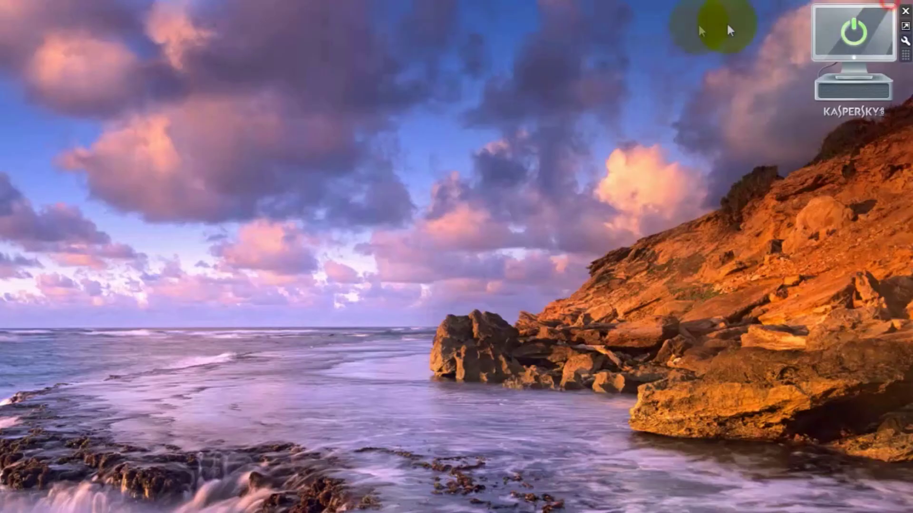
mouse_move(853, 33)
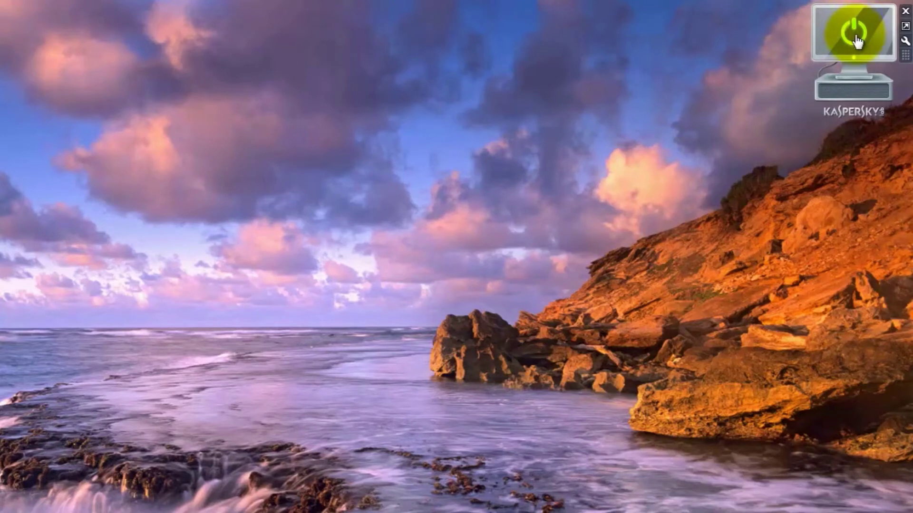
left_click(854, 38)
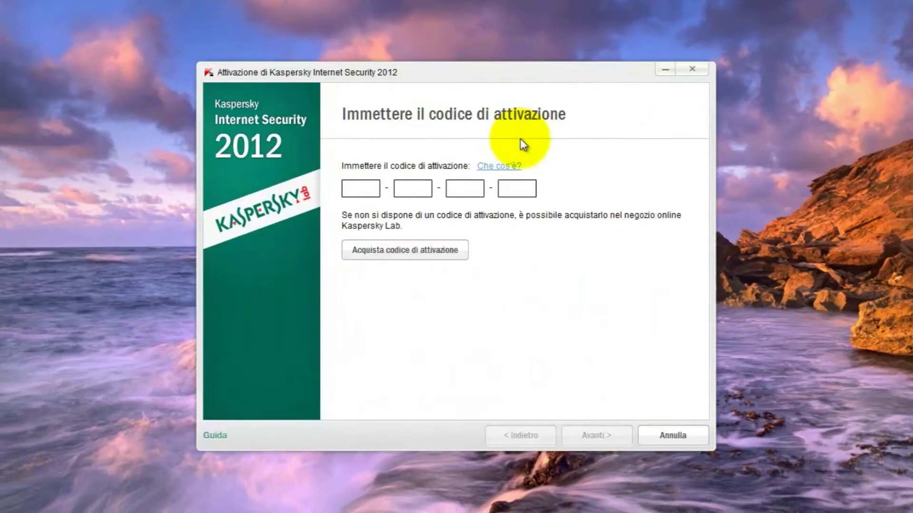
left_click(697, 430)
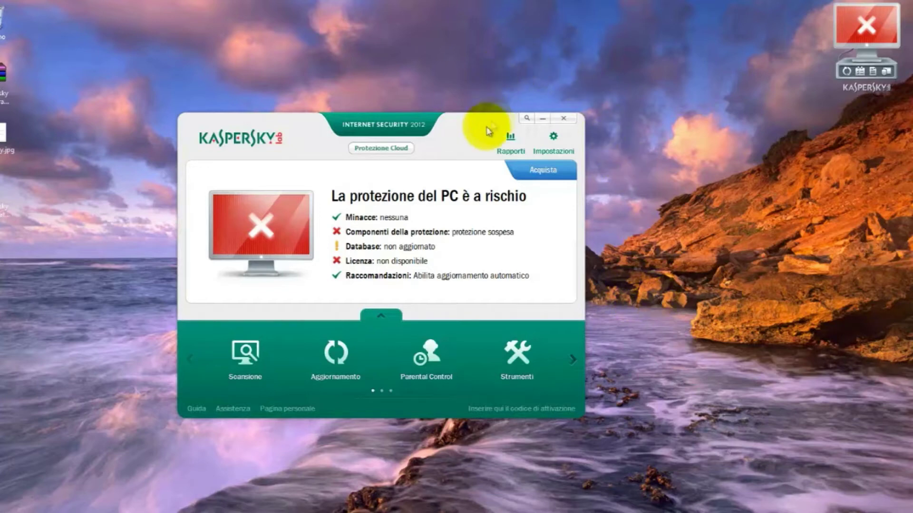
Check Abilita l'Auto-Difesa in the advanced Auto-Difesa settings and confirm with OK.
left_click_drag(468, 128, 474, 89)
left_click(574, 98)
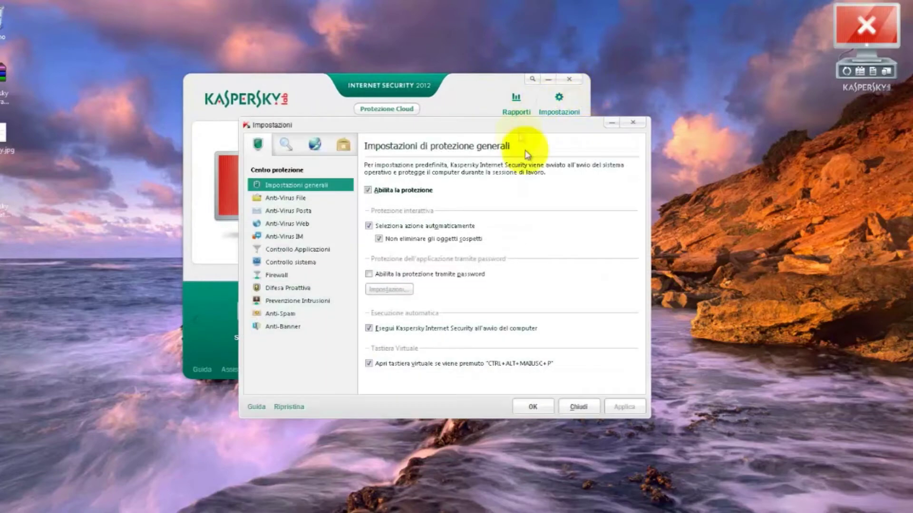
left_click(344, 144)
left_click(282, 197)
left_click(367, 198)
left_click(532, 406)
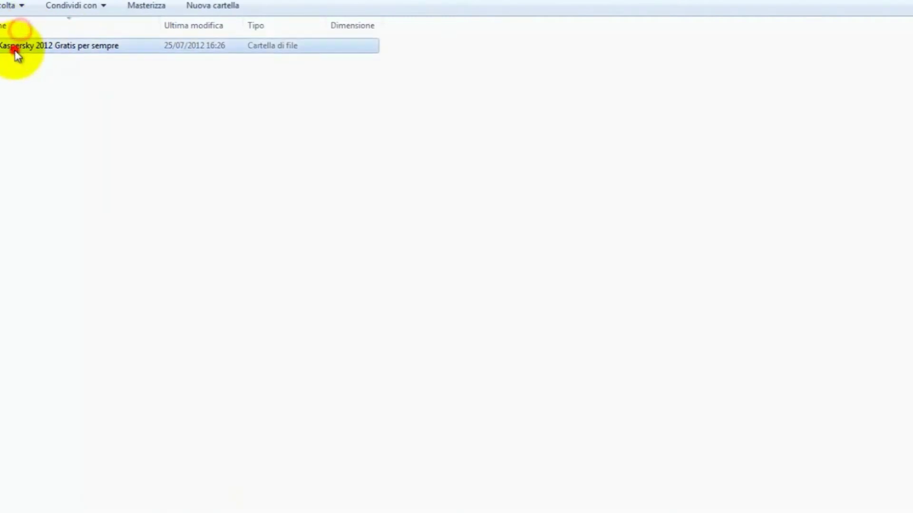
Open Kaspersky 2012 Gratis per sempre > Seriali Kaspersky 2012 > Seriali Kaspersky 2012 > the dated key-file folder.
double_click(14, 48)
double_click(43, 45)
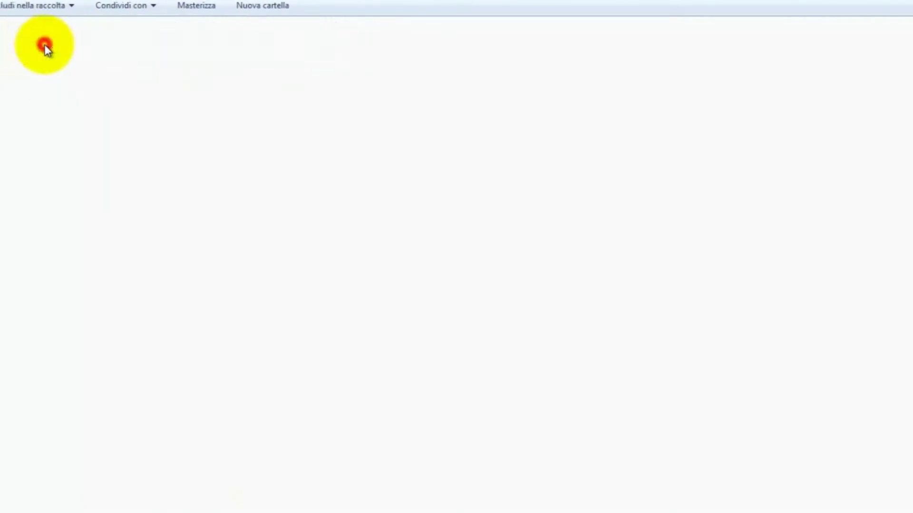
left_click(45, 48)
double_click(46, 48)
double_click(45, 44)
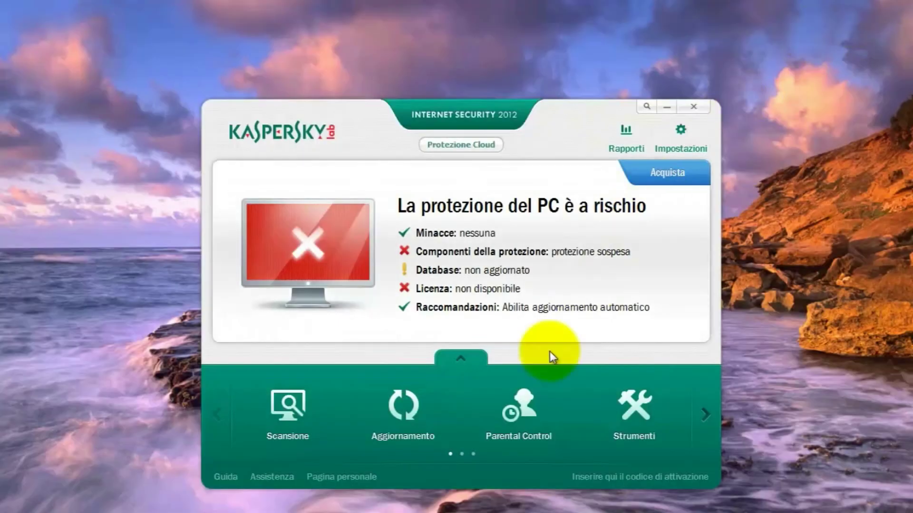
Open Gestione licenza and choose 'Attiva l'applicazione' to launch the activation wizard.
left_click_drag(569, 127, 561, 78)
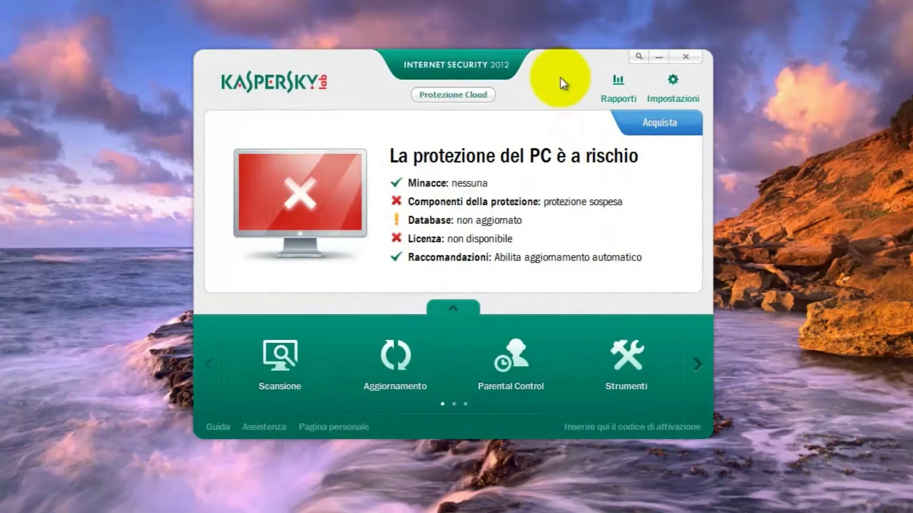
left_click_drag(560, 78, 559, 115)
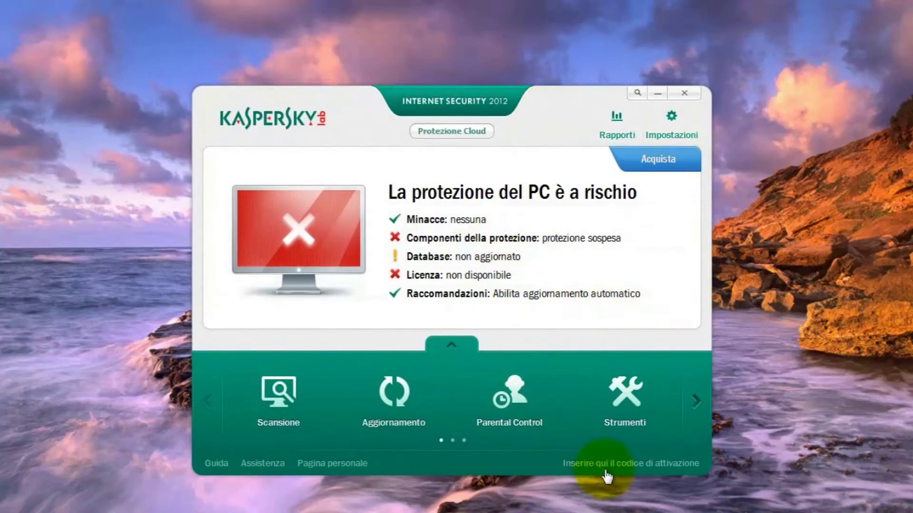
left_click(618, 464)
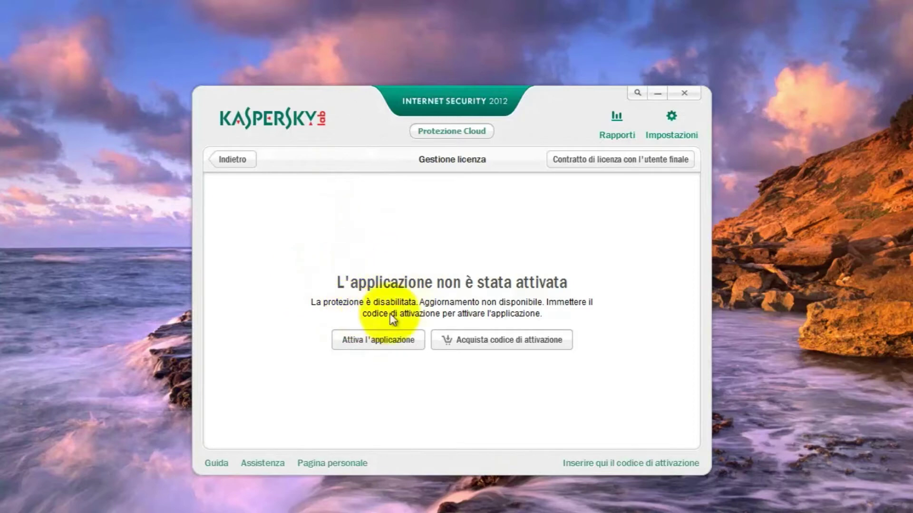
left_click(383, 344)
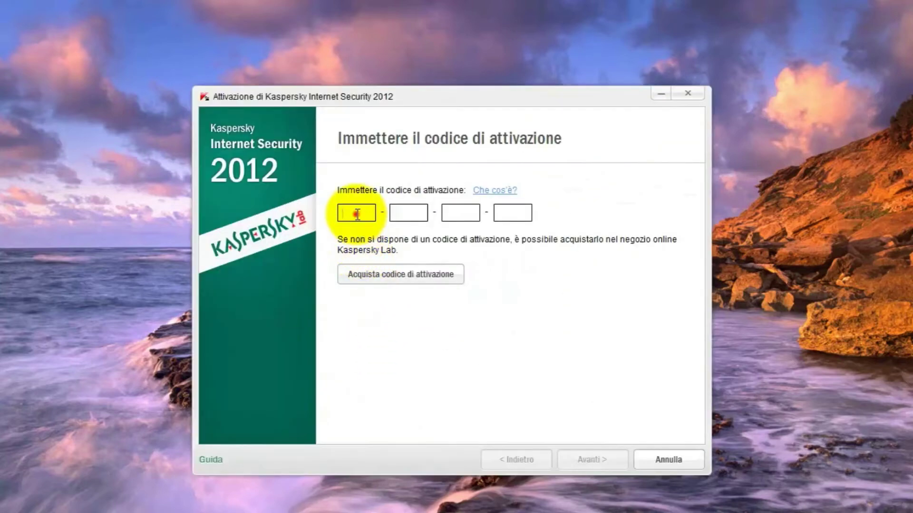
left_click(354, 212)
left_click_drag(397, 97, 406, 58)
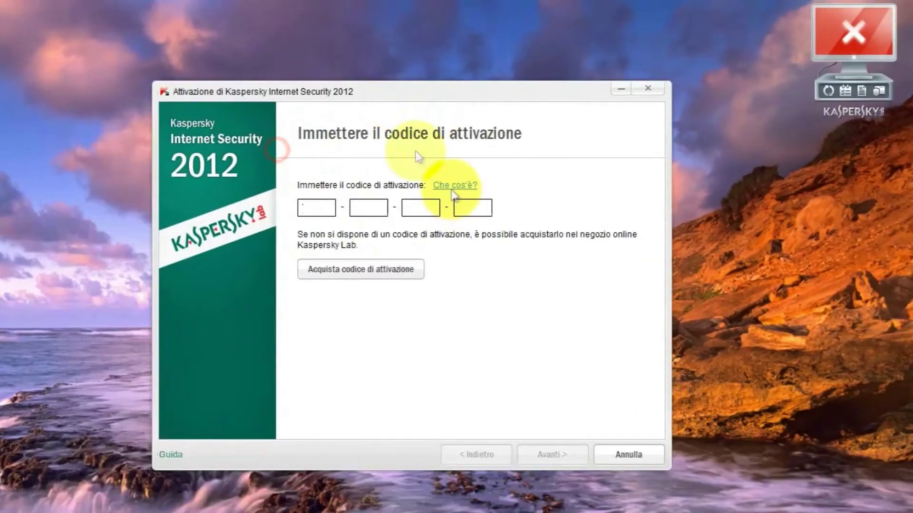
left_click_drag(380, 85, 434, 44)
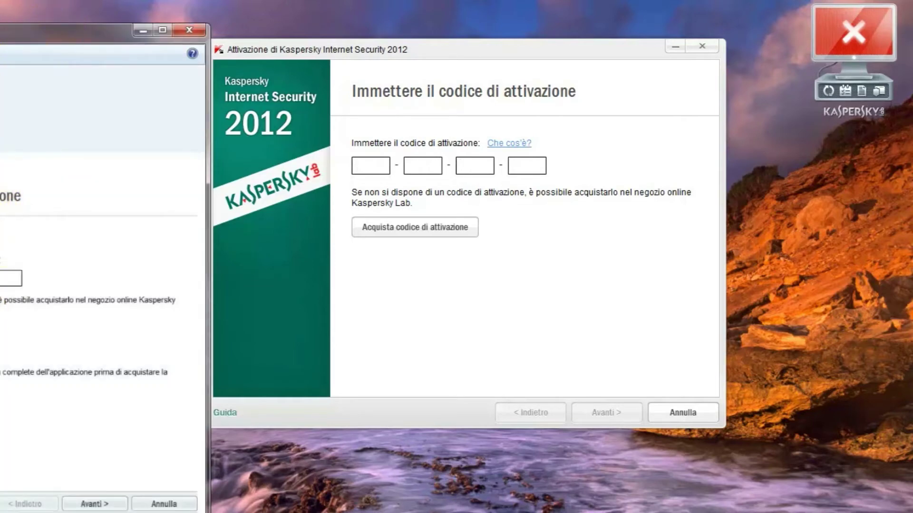
left_click(369, 169)
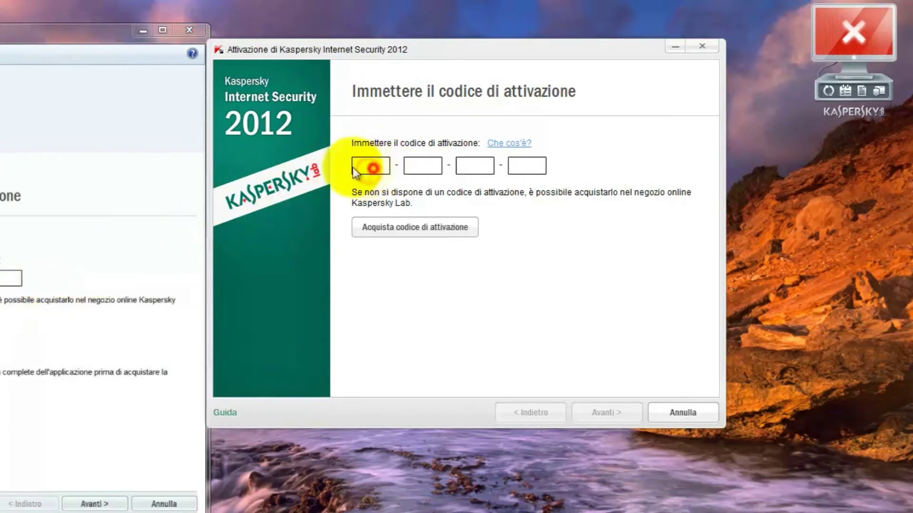
left_click(189, 29)
type("1111-11111-11111-1111")
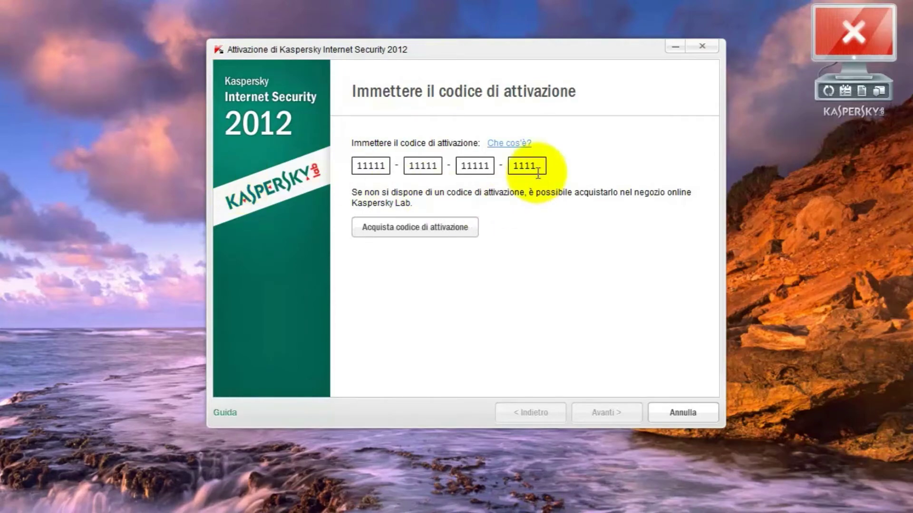
type("X")
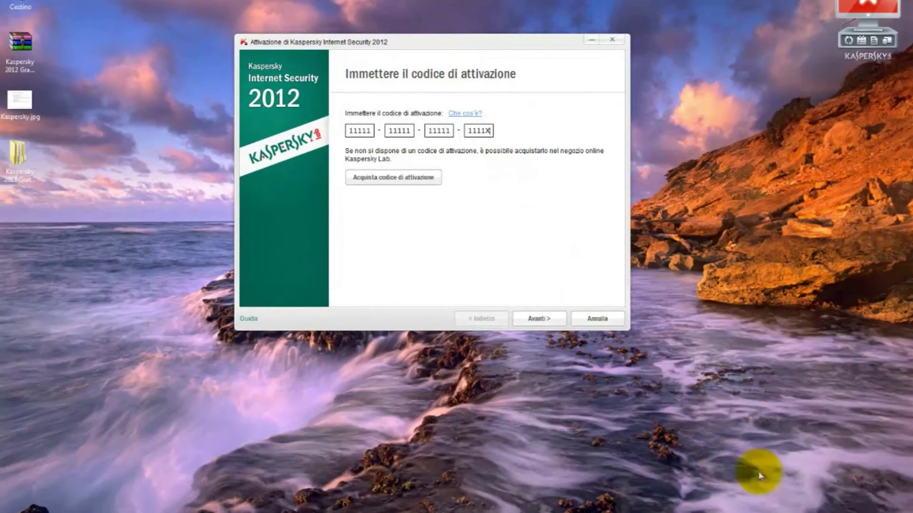
Disable the LAN connection from Centro connessioni's adapter settings to force offline activation.
left_click(803, 511)
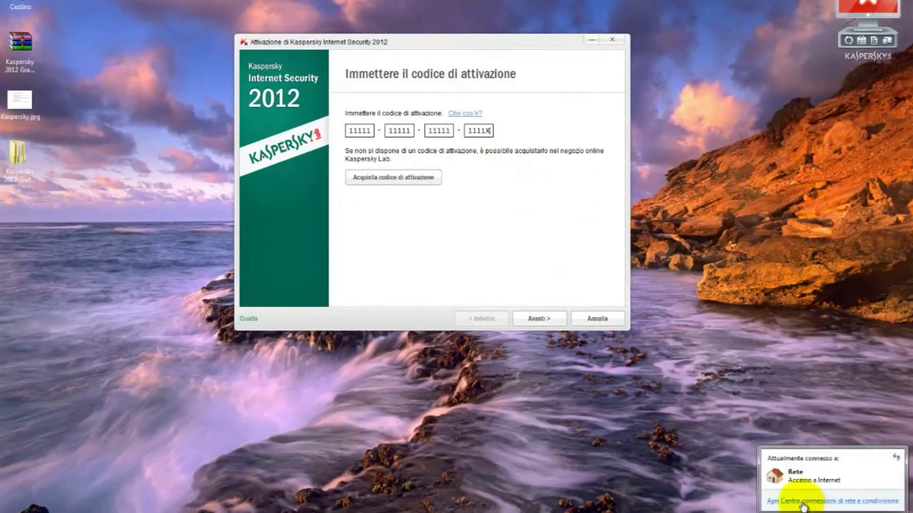
left_click(804, 504)
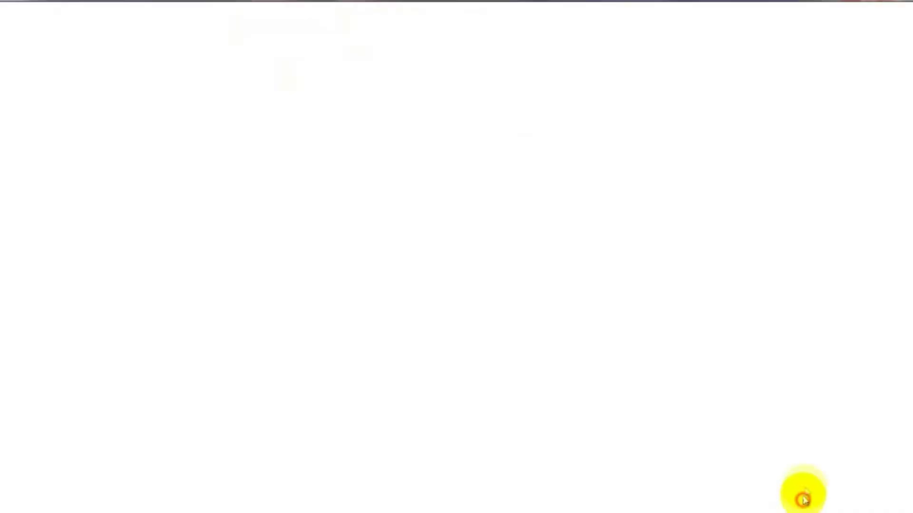
left_click(47, 41)
right_click(26, 31)
key("Escape")
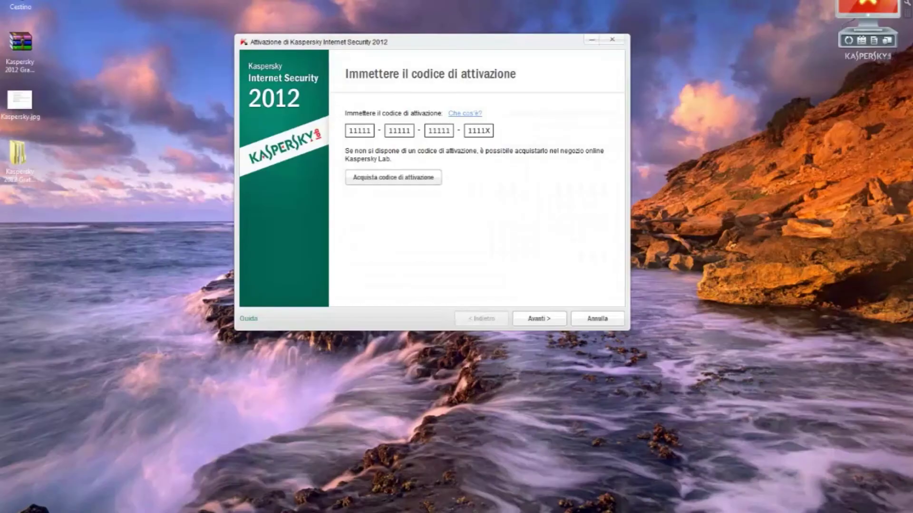
Activate with the KIS10 .key file, getting a 3-computer, 365-day commercial licence.
left_click(541, 320)
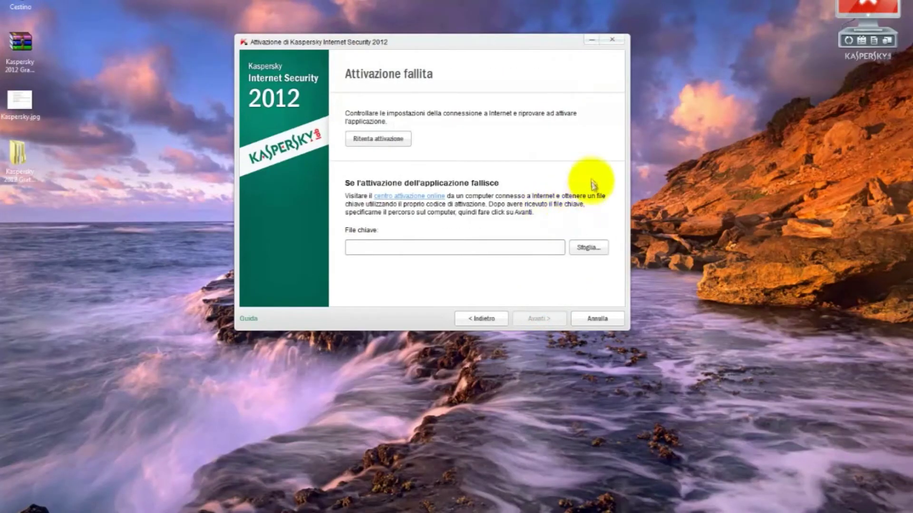
left_click(589, 248)
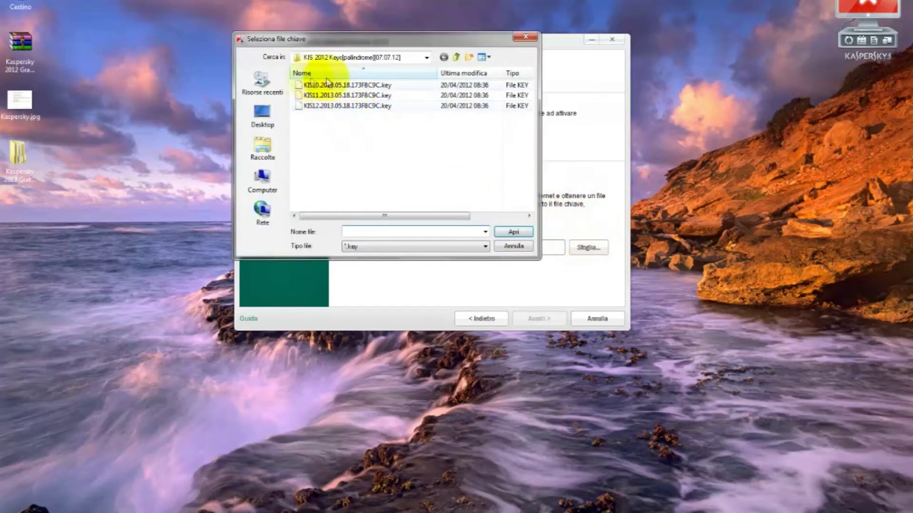
left_click(336, 84)
left_click(513, 232)
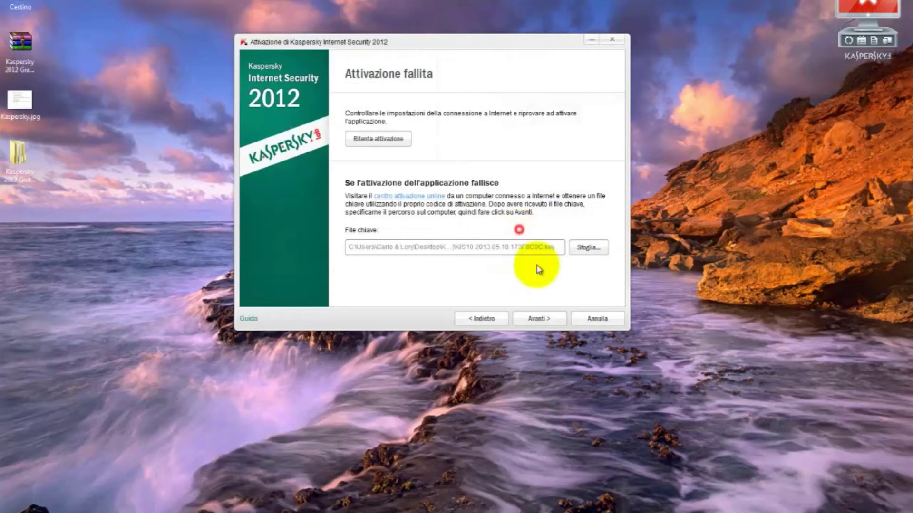
left_click(542, 320)
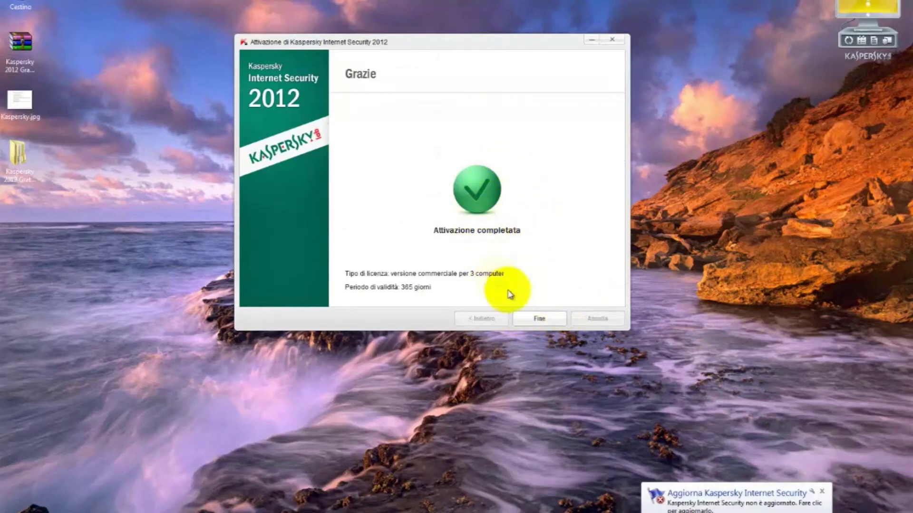
left_click(537, 327)
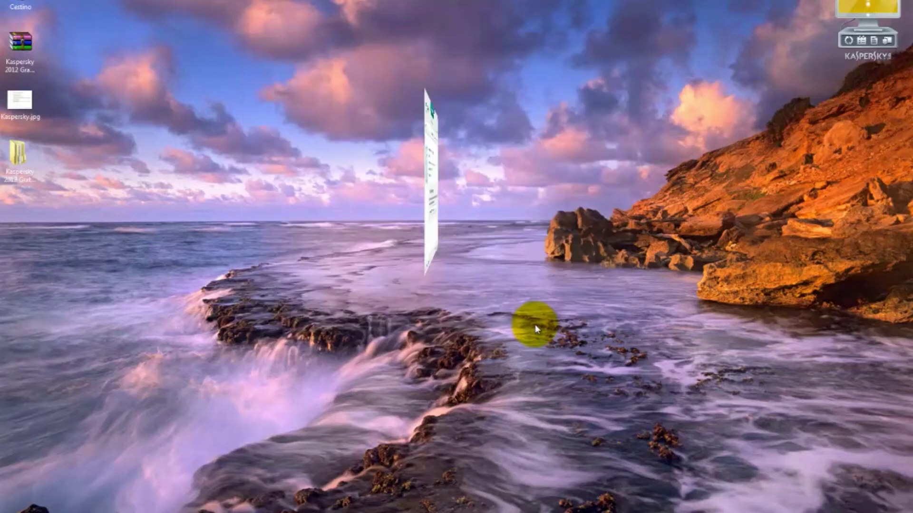
Go back from Gestione licenza to the main window, now showing 286 licence days remaining.
left_click(266, 90)
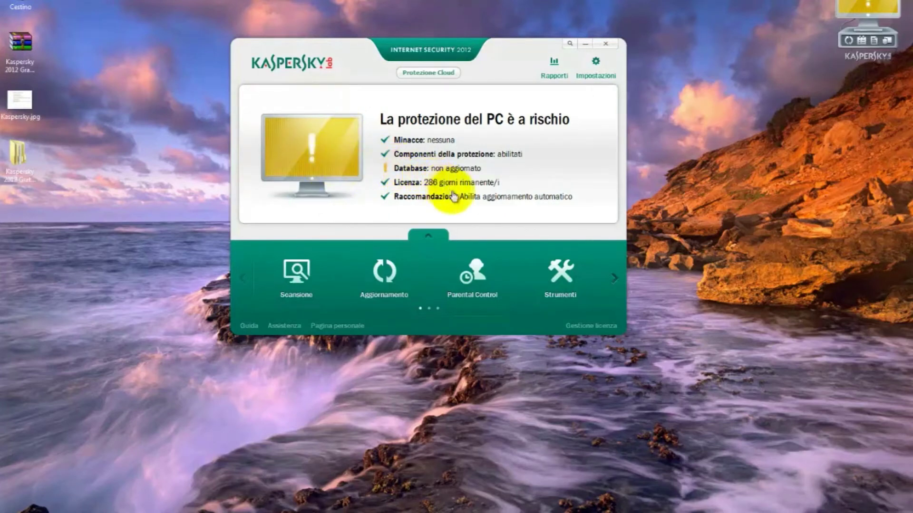
left_click(391, 285)
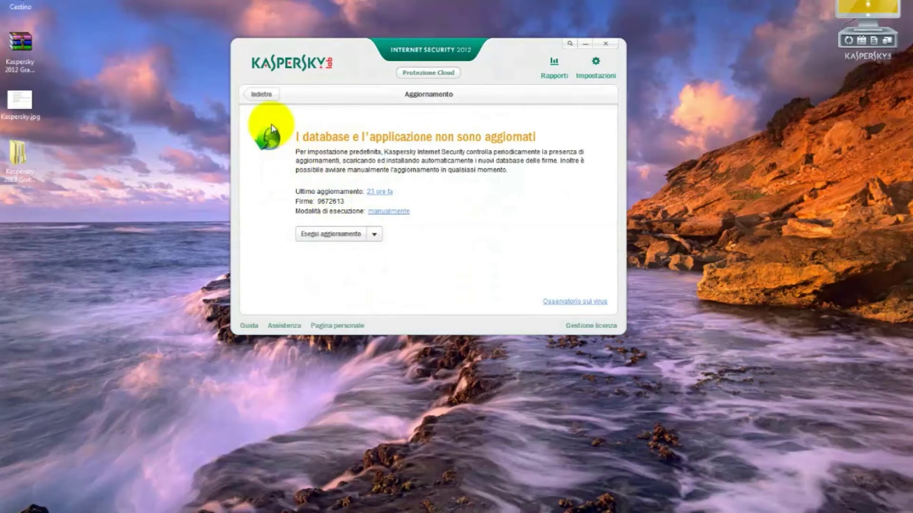
left_click(258, 95)
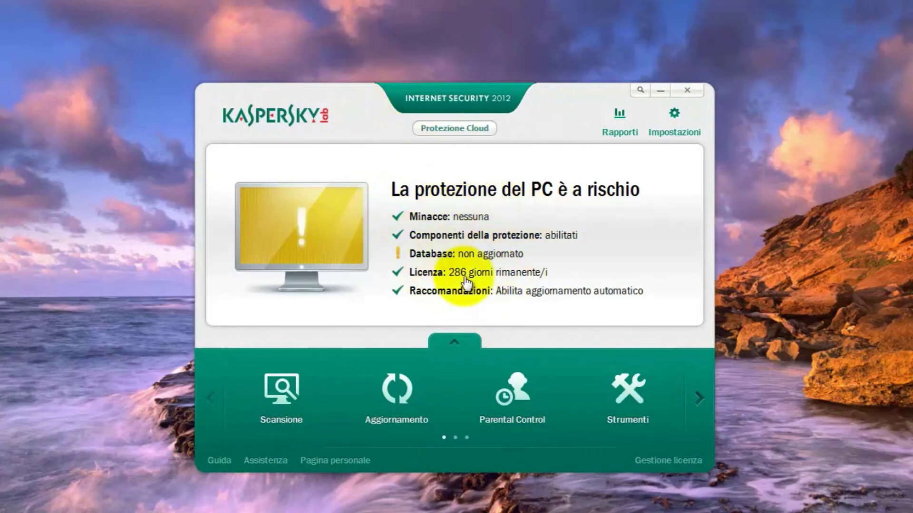
Delete the current licence in Gestione licenza with Elimina licenza, then restart 'Attiva l'applicazione'.
left_click(449, 208)
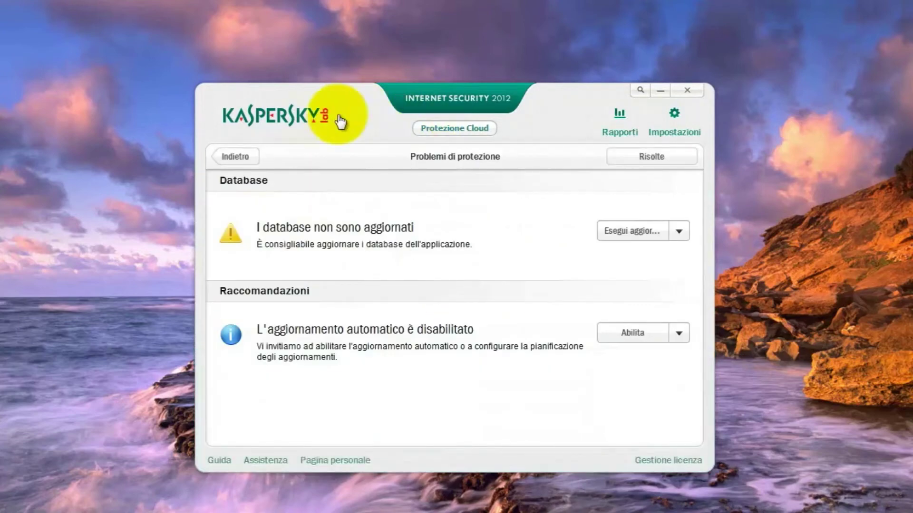
left_click(239, 153)
left_click_drag(350, 95, 354, 52)
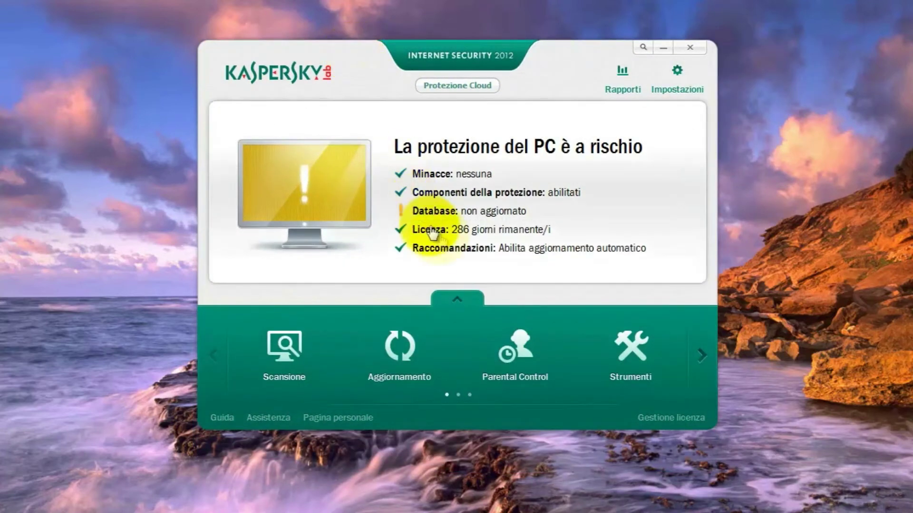
left_click(677, 416)
left_click(502, 158)
left_click(577, 356)
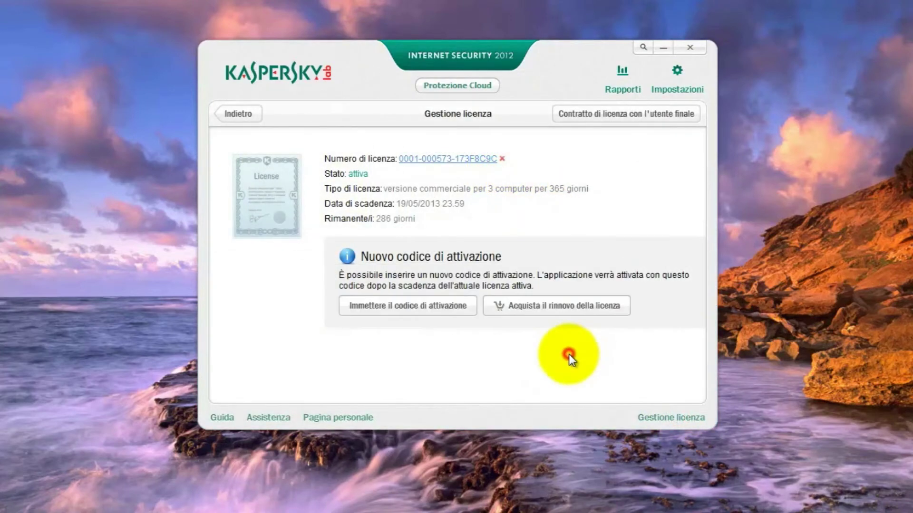
left_click(389, 297)
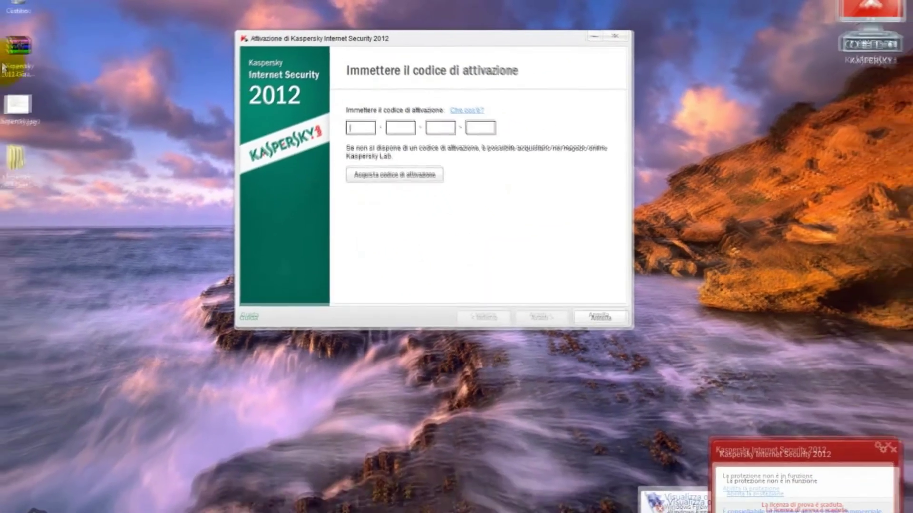
Open the Kaspersky.jpg reference screenshot in Photo Viewer and move it aside.
double_click(19, 104)
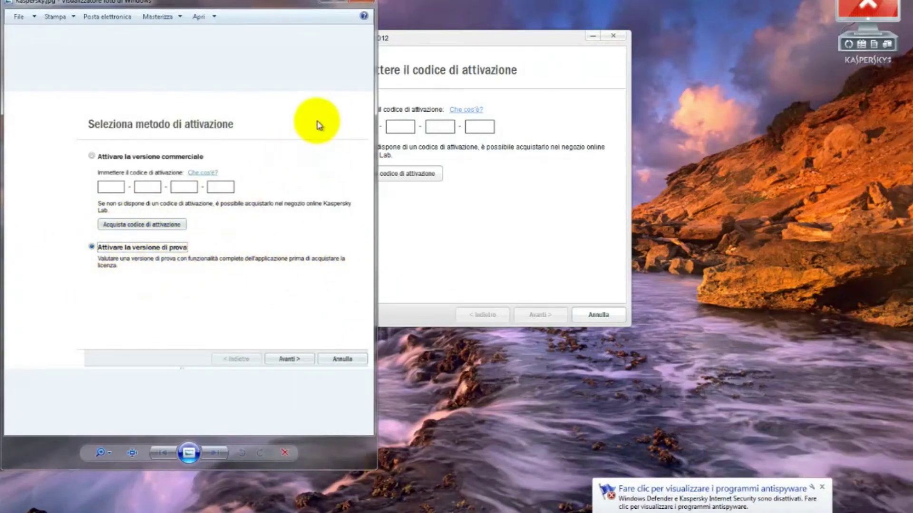
left_click(91, 247)
left_click(295, 361)
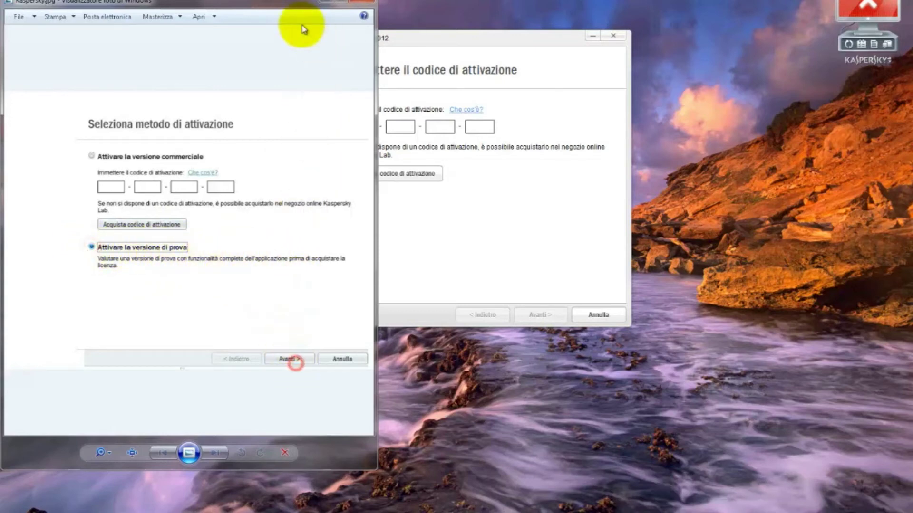
left_click_drag(269, 4, 290, 118)
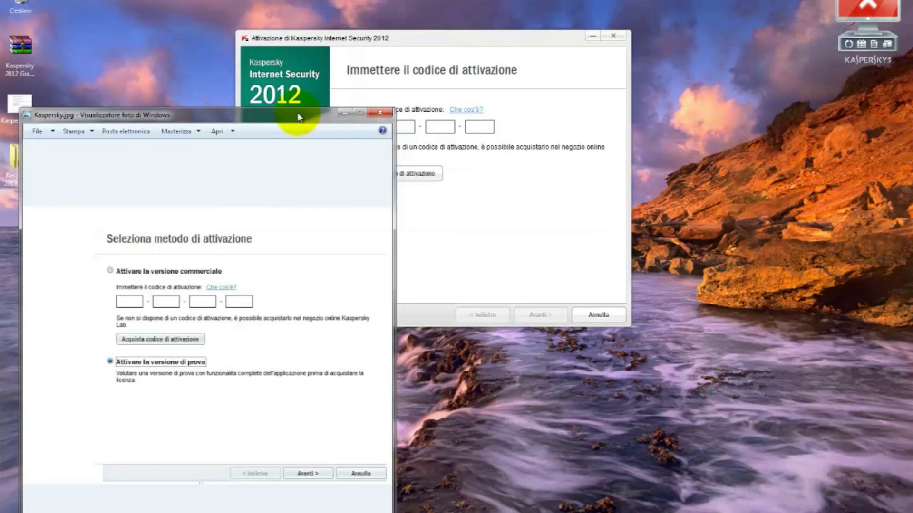
Close the Kaspersky.jpg viewer and cancel the activation-code wizard with Annulla.
left_click_drag(298, 112, 239, 28)
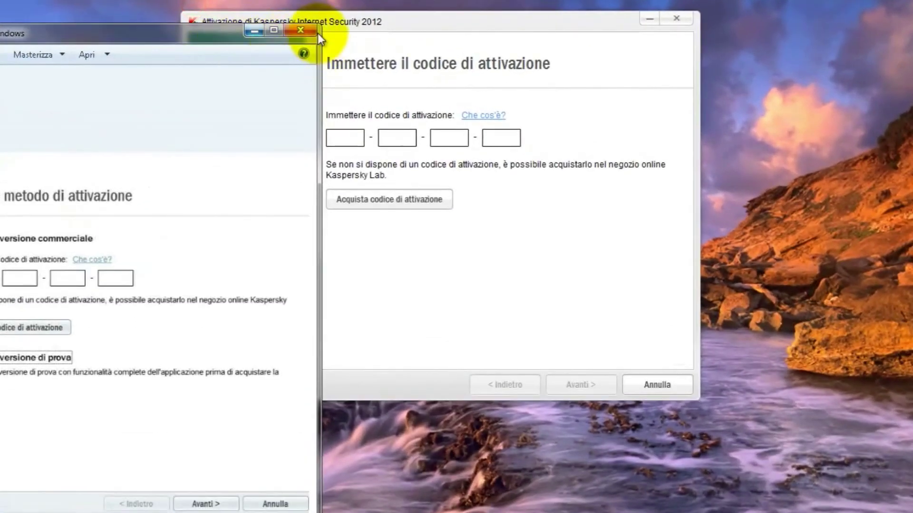
left_click(298, 10)
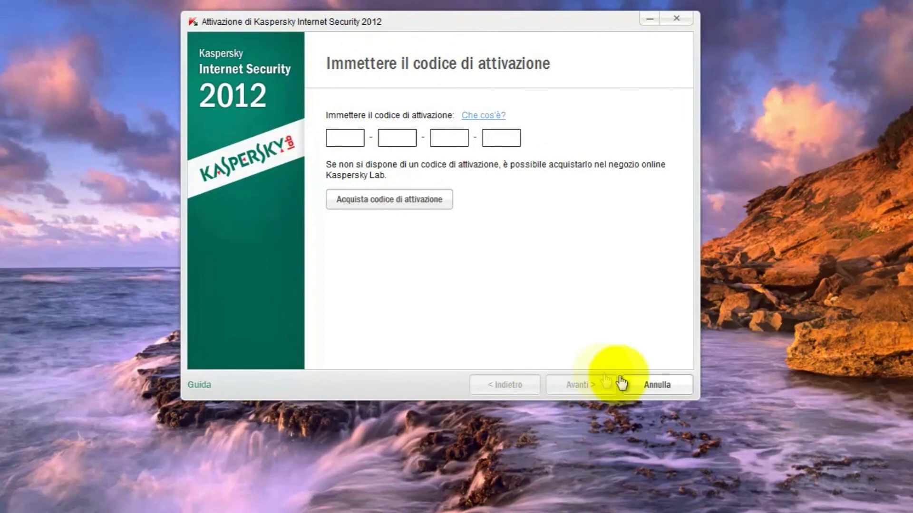
left_click(647, 383)
Return to the main status and reach Impostazioni di aggiornamento in the program settings.
left_click(222, 93)
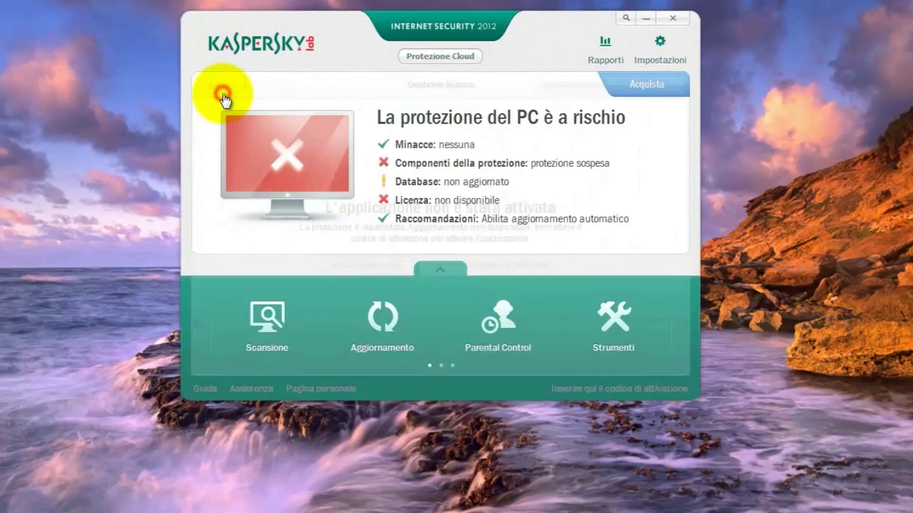
left_click(653, 44)
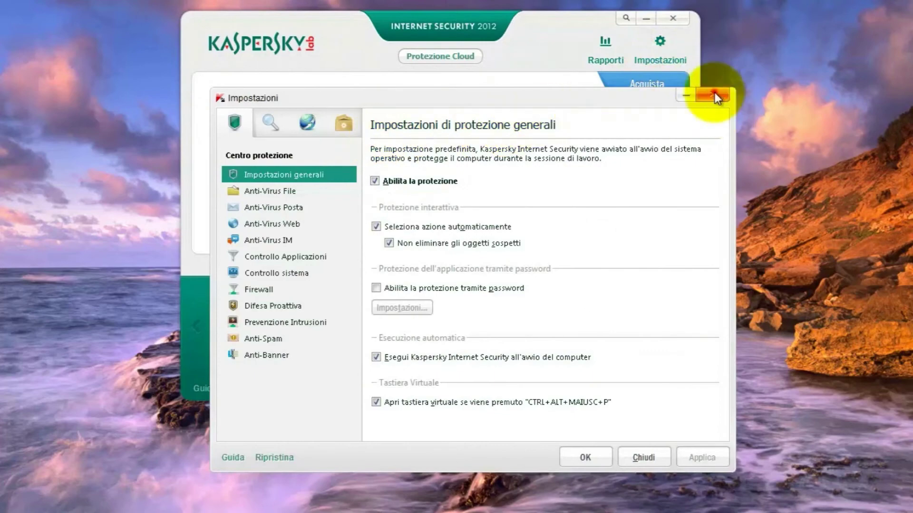
left_click(712, 93)
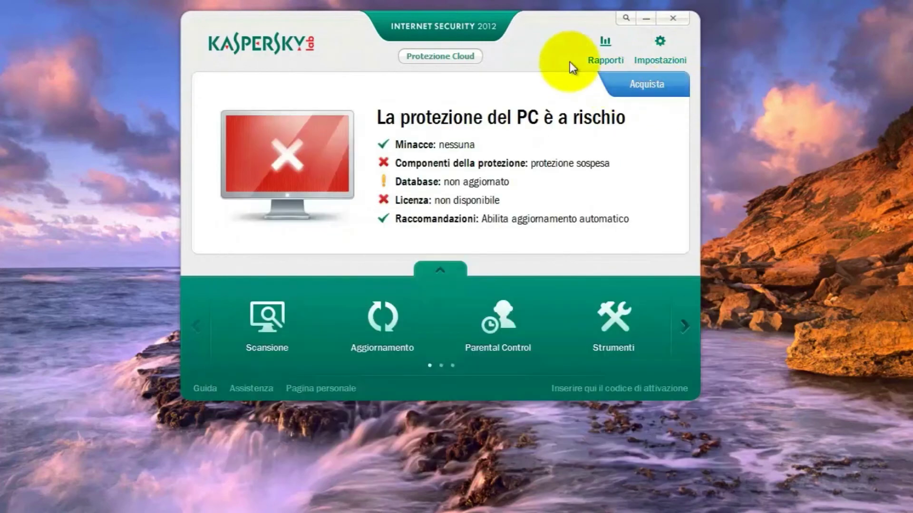
left_click(665, 56)
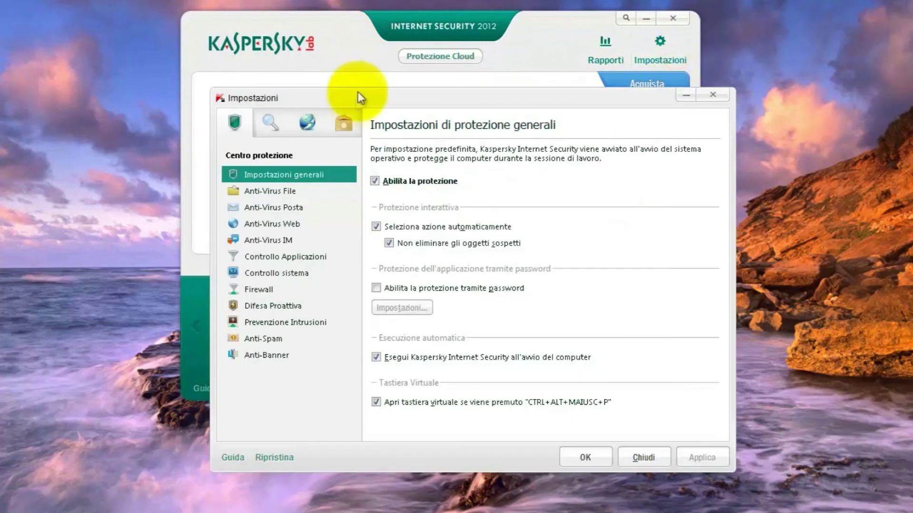
left_click(307, 122)
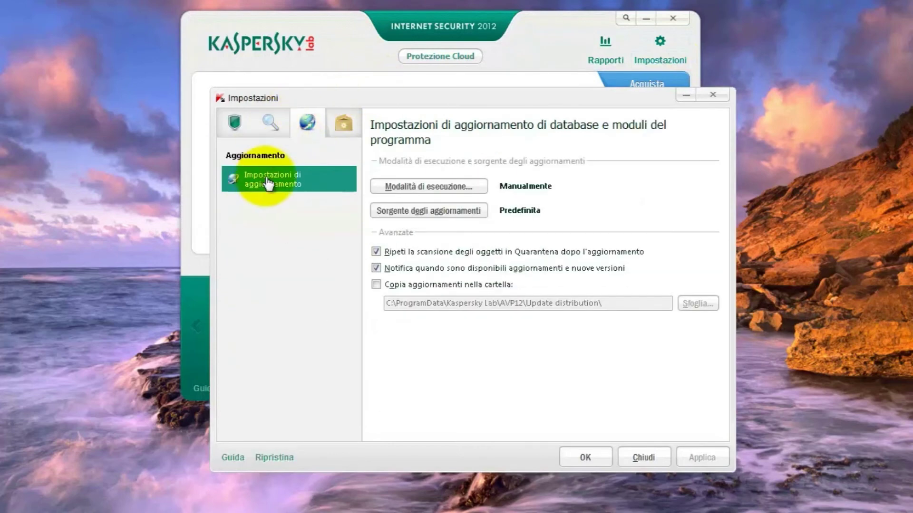
Set Modalità di esecuzione to Automaticamente, then revert to Manualmente and save.
left_click(406, 185)
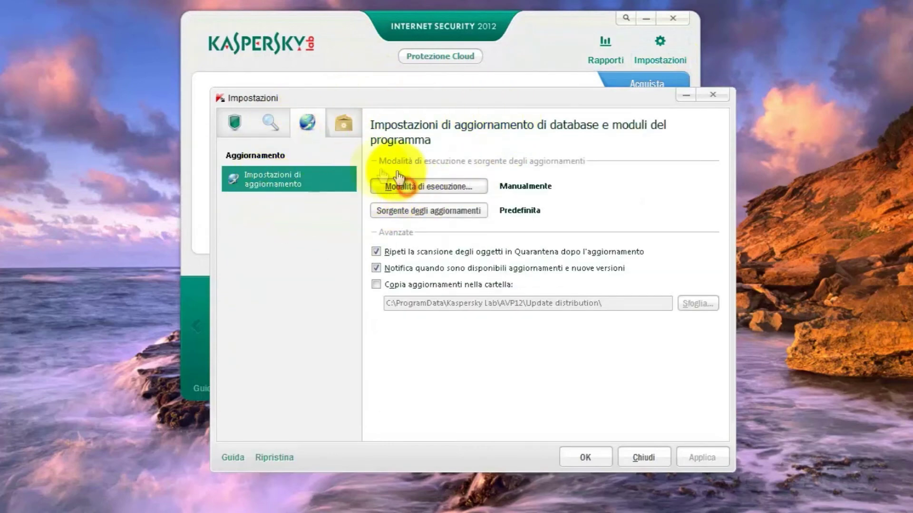
left_click(354, 196)
left_click(594, 457)
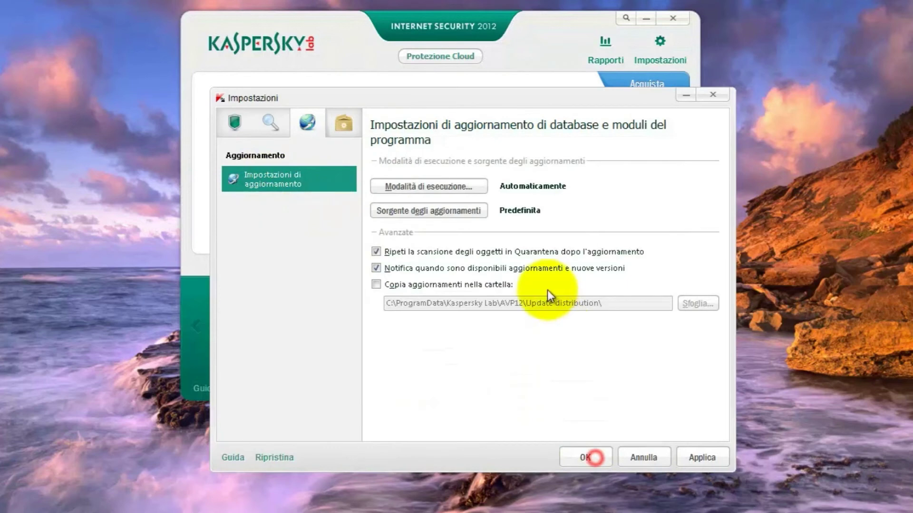
left_click(420, 189)
left_click(372, 221)
left_click(588, 456)
left_click(589, 457)
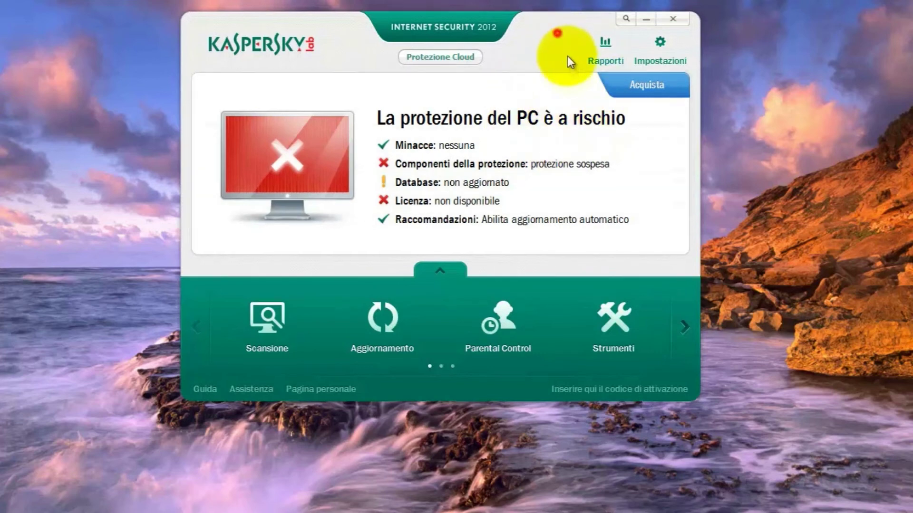
left_click_drag(556, 34, 569, 70)
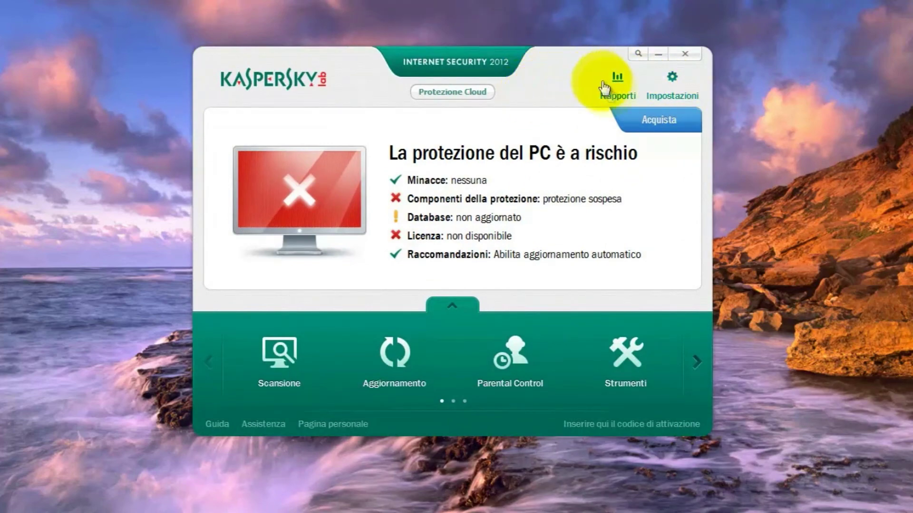
left_click(394, 354)
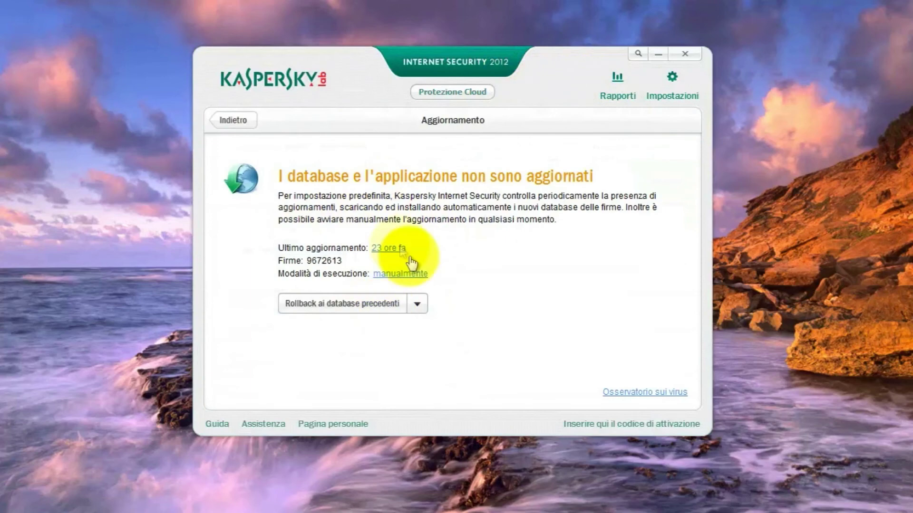
left_click(235, 121)
left_click_drag(348, 83, 349, 106)
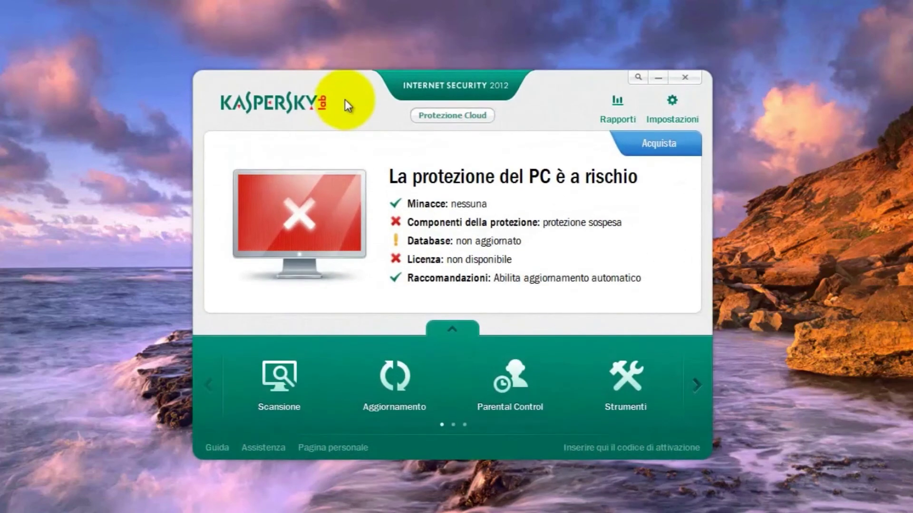
left_click_drag(585, 92, 552, 53)
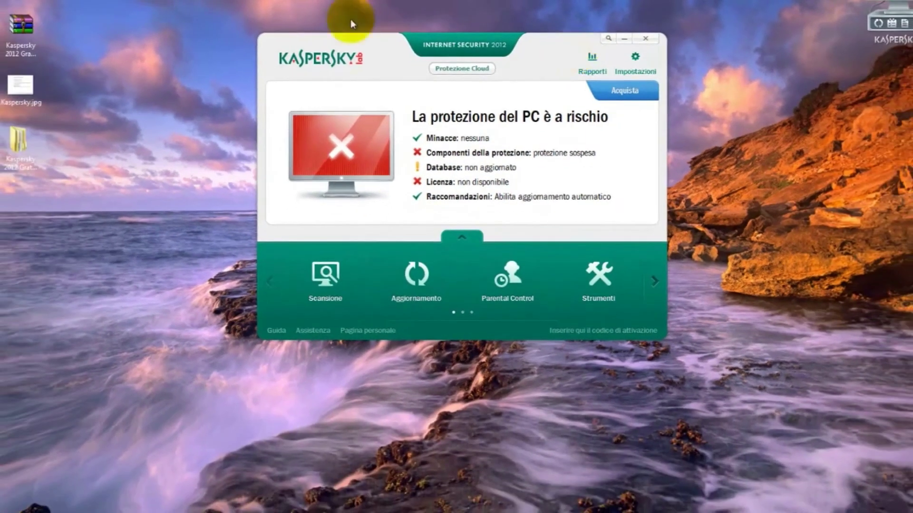
Open Kaspersky.jpg in Photo Viewer and position it near the top of the screen.
double_click(29, 98)
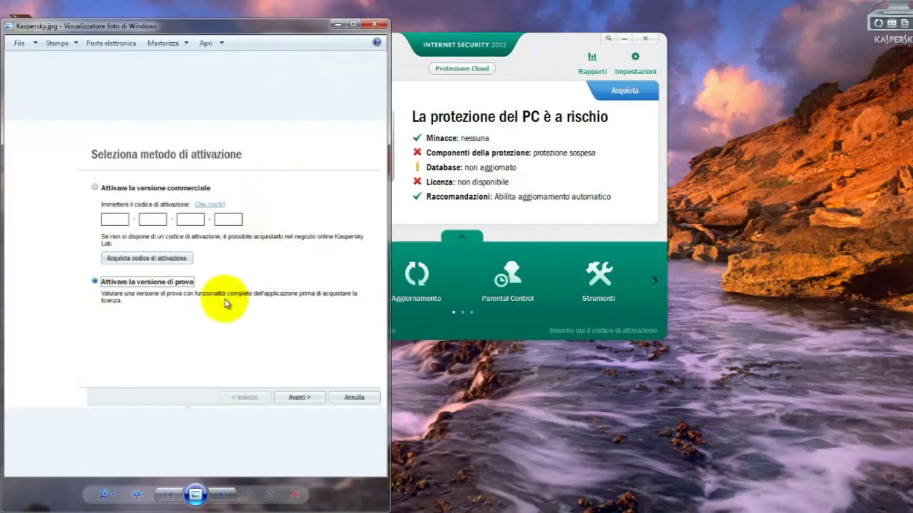
left_click_drag(245, 31, 267, 18)
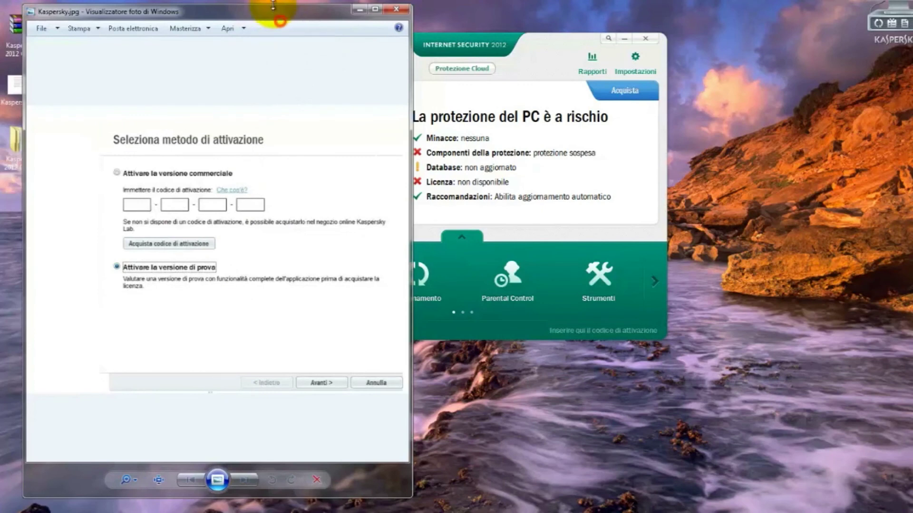
left_click_drag(272, 7, 290, 15)
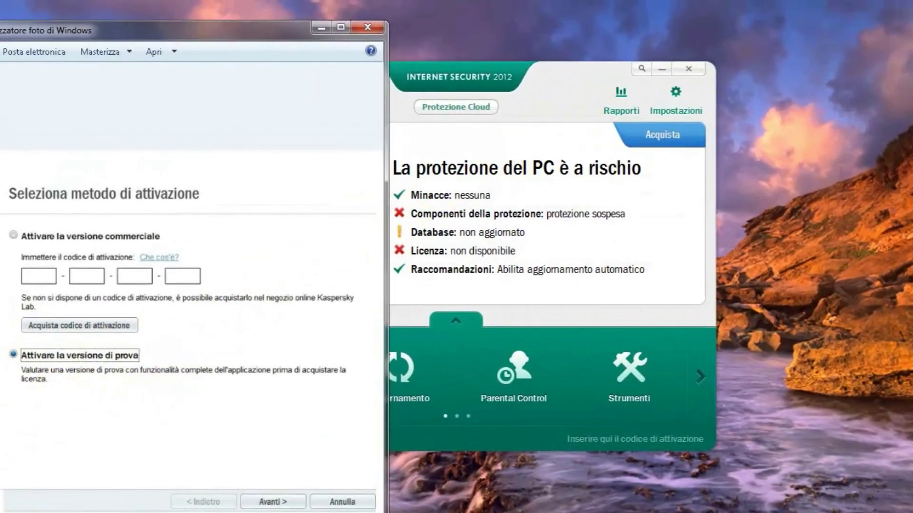
Open the activation wizard from the licence page, close it, and centre the Kaspersky.jpg viewer.
left_click(615, 437)
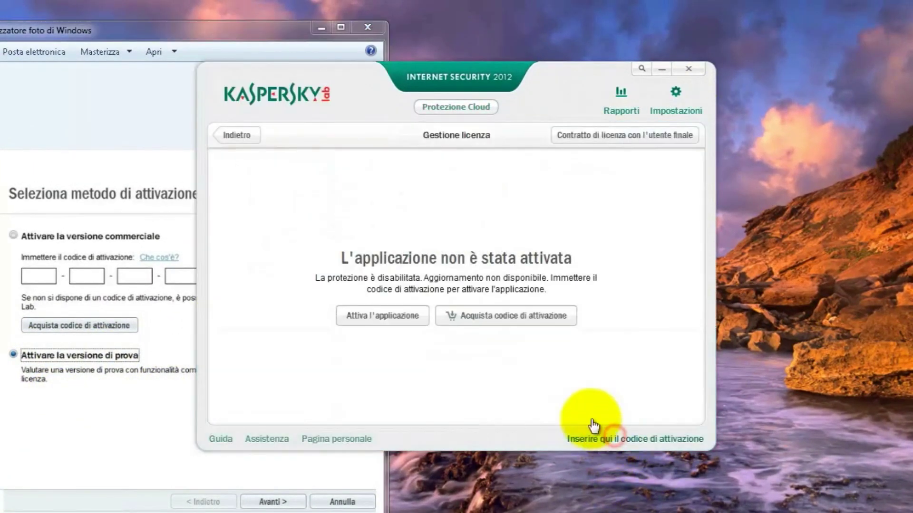
left_click(380, 317)
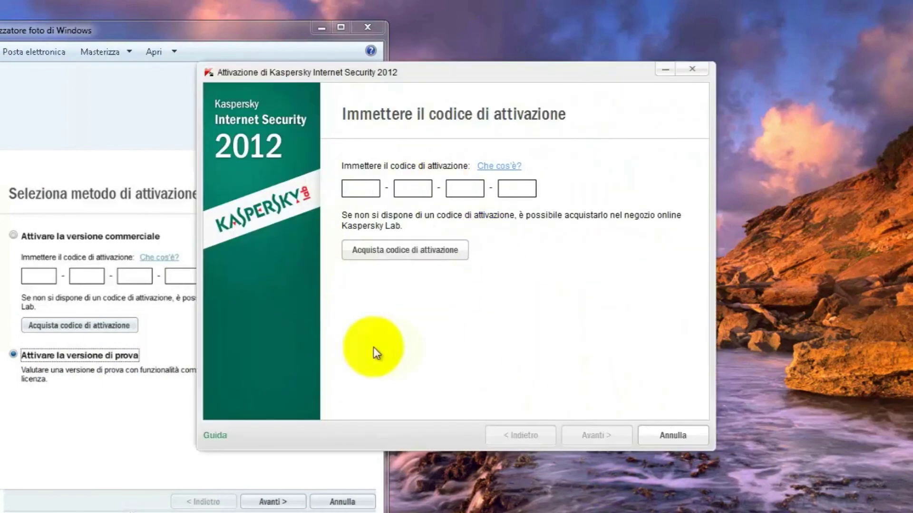
left_click_drag(410, 77, 540, 79)
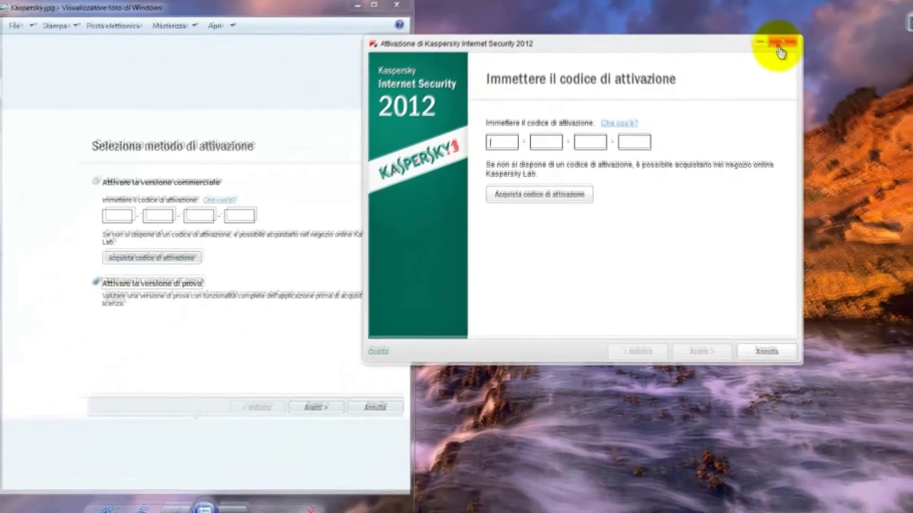
left_click(823, 69)
left_click_drag(316, 6, 531, 12)
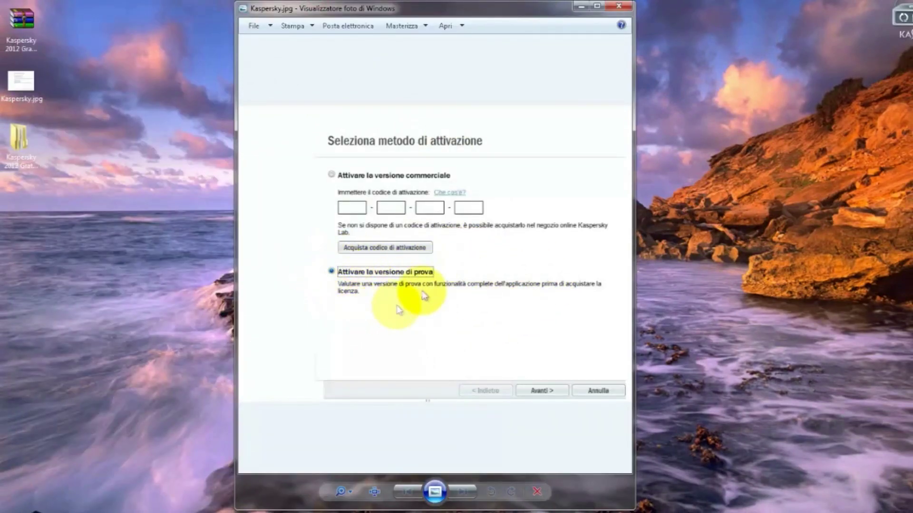
Shift the Kaspersky.jpg viewer slightly right, then close Photo Viewer.
left_click_drag(466, 16, 501, 18)
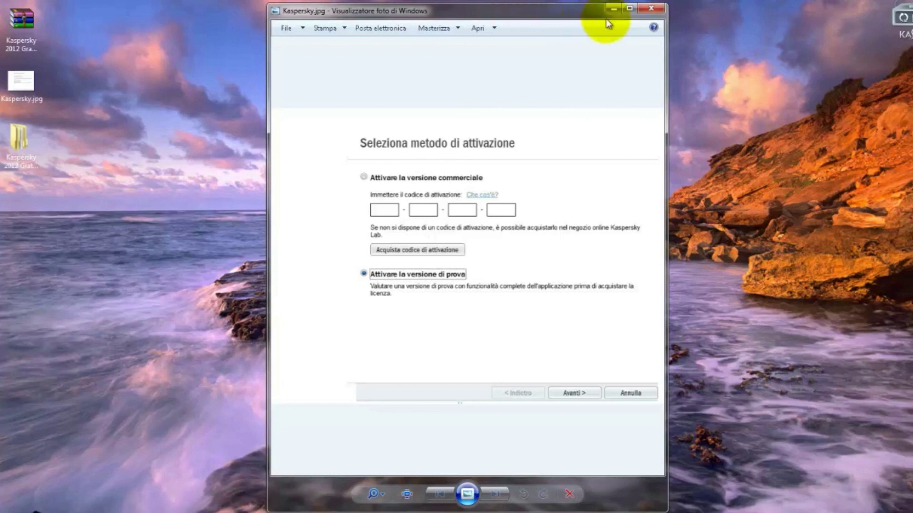
left_click(652, 10)
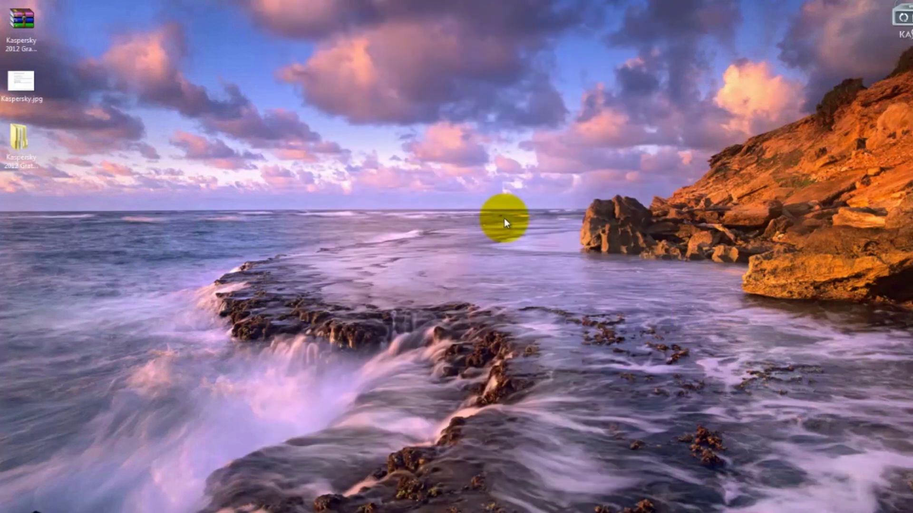